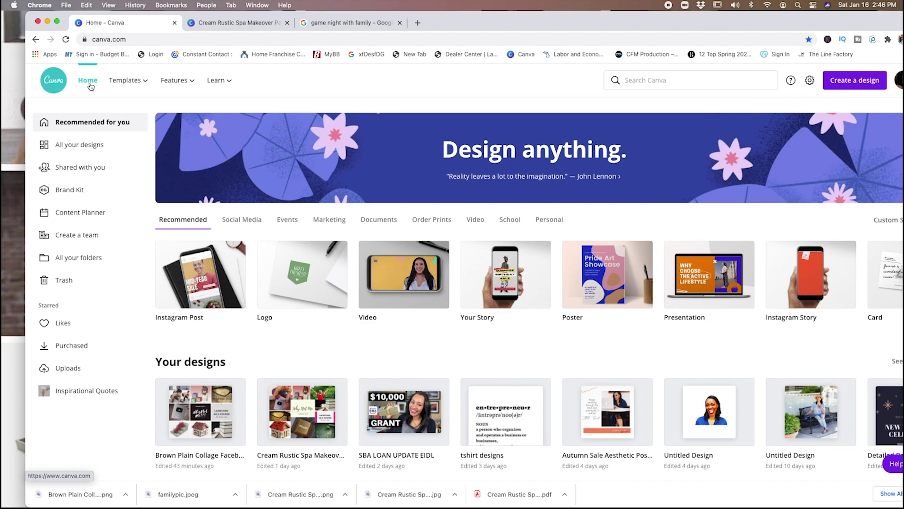
Search the Canva templates for "collage".
{"action": "left_click", "coordinate": [653, 80]}
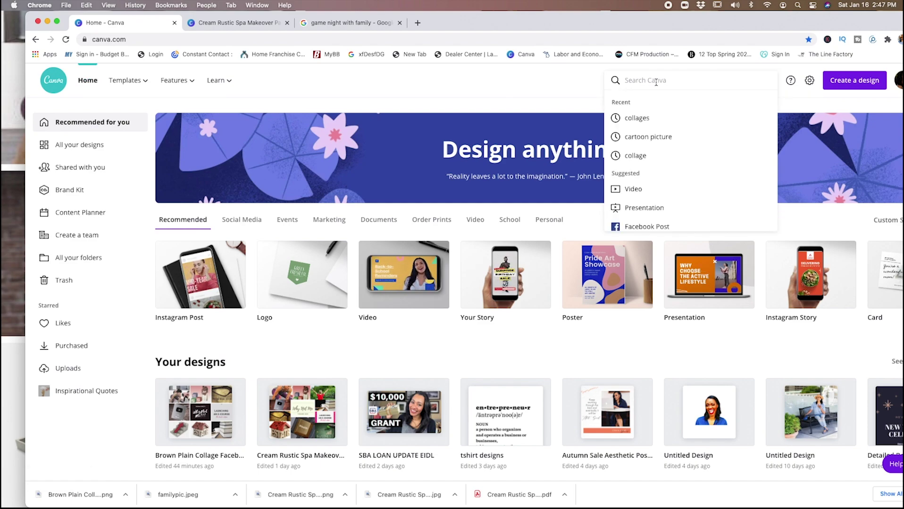
{"action": "type", "text": "collage"}
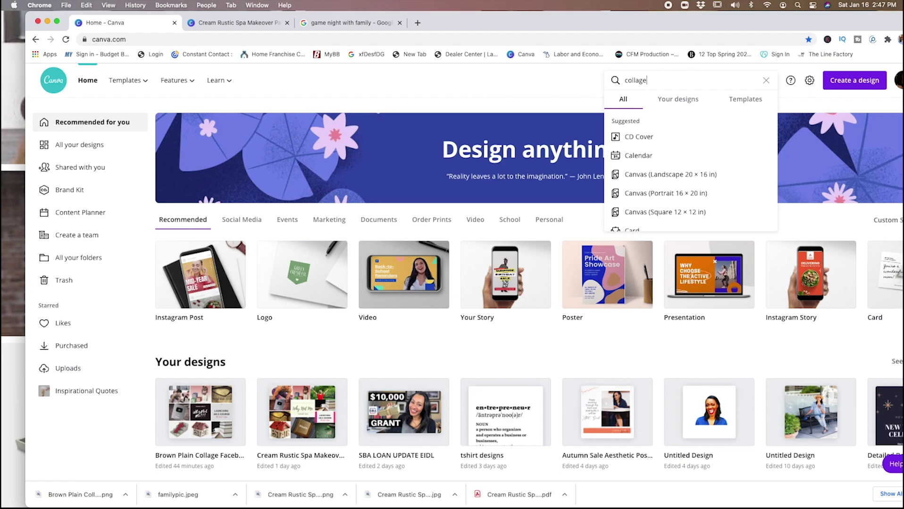
{"action": "key", "text": "Return"}
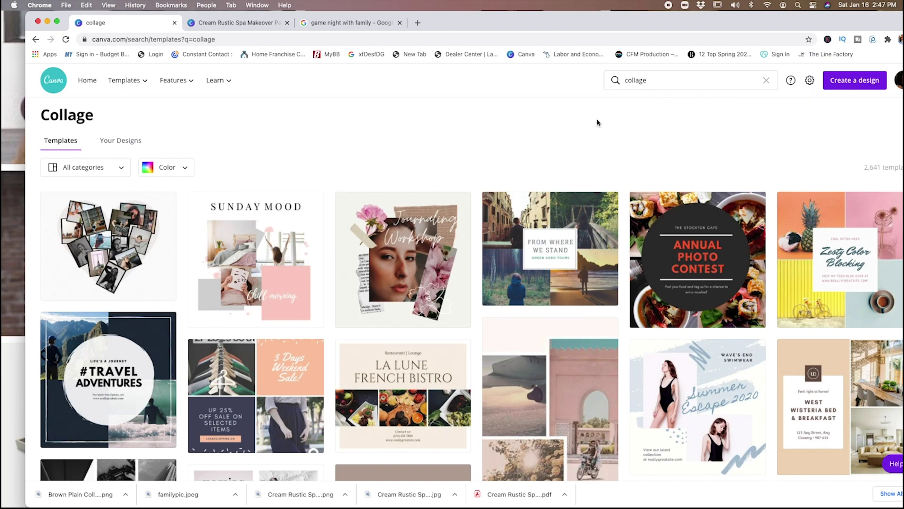
Find the spa-themed "Glama-Rama Party" photo collage among the template results and open it as a new design.
{"action": "scroll", "coordinate": [521, 211], "scroll_direction": "down", "scroll_amount": 3}
{"action": "scroll", "coordinate": [521, 210], "scroll_direction": "down", "scroll_amount": 10}
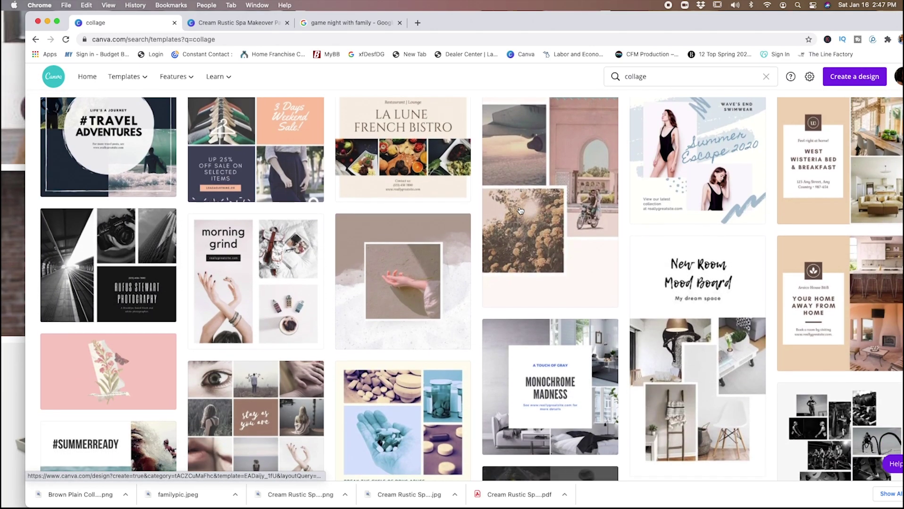
{"action": "scroll", "coordinate": [521, 211], "scroll_direction": "down", "scroll_amount": 5}
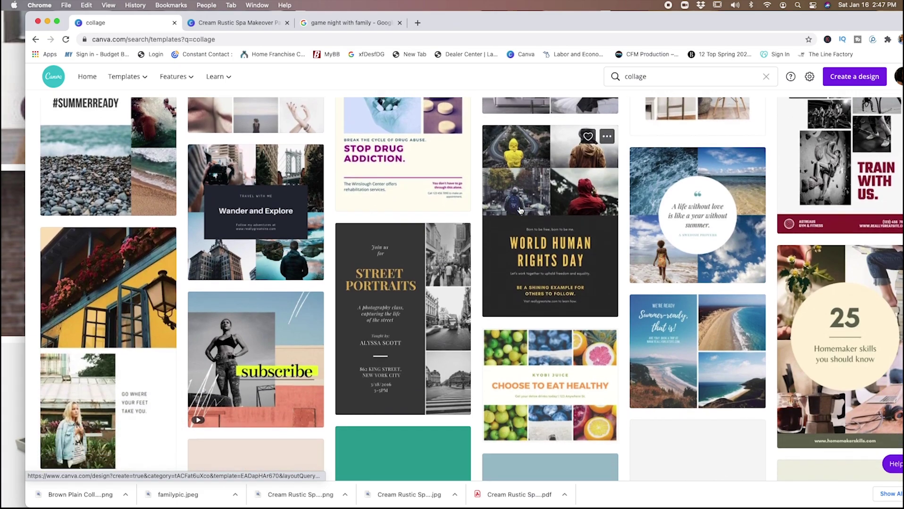
{"action": "scroll", "coordinate": [521, 210], "scroll_direction": "down", "scroll_amount": 15}
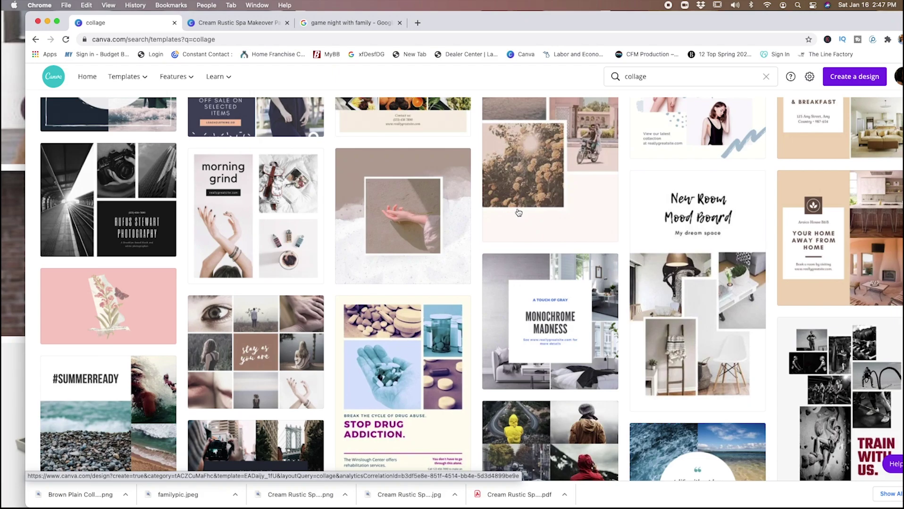
{"action": "scroll", "coordinate": [518, 212], "scroll_direction": "up", "scroll_amount": 3}
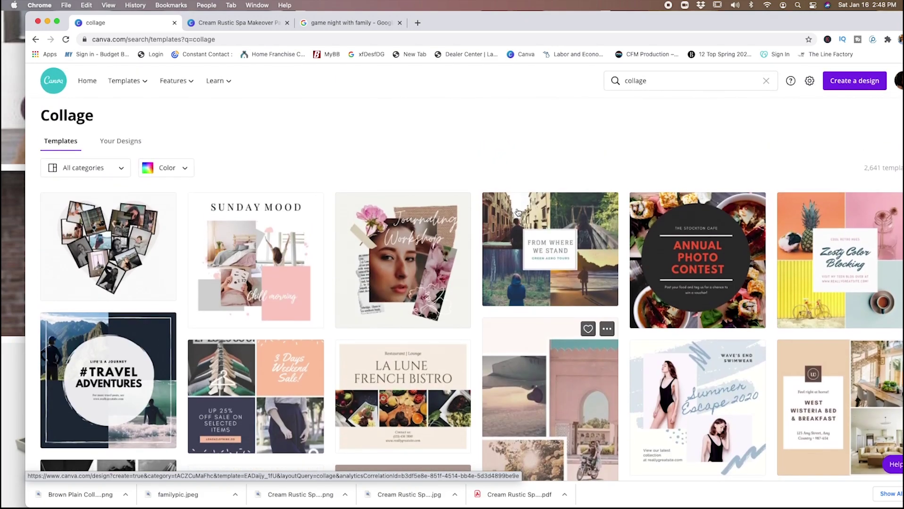
{"action": "scroll", "coordinate": [518, 213], "scroll_direction": "down", "scroll_amount": 3}
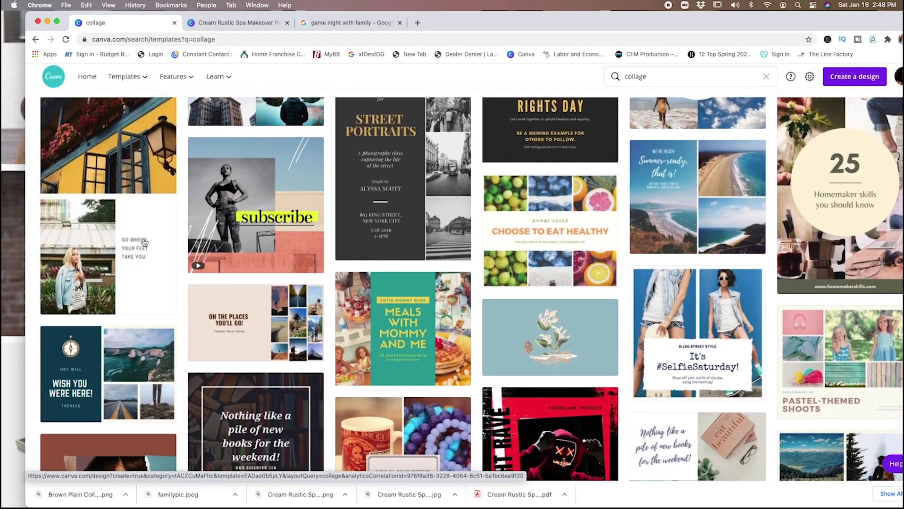
{"action": "scroll", "coordinate": [144, 243], "scroll_direction": "down", "scroll_amount": 8}
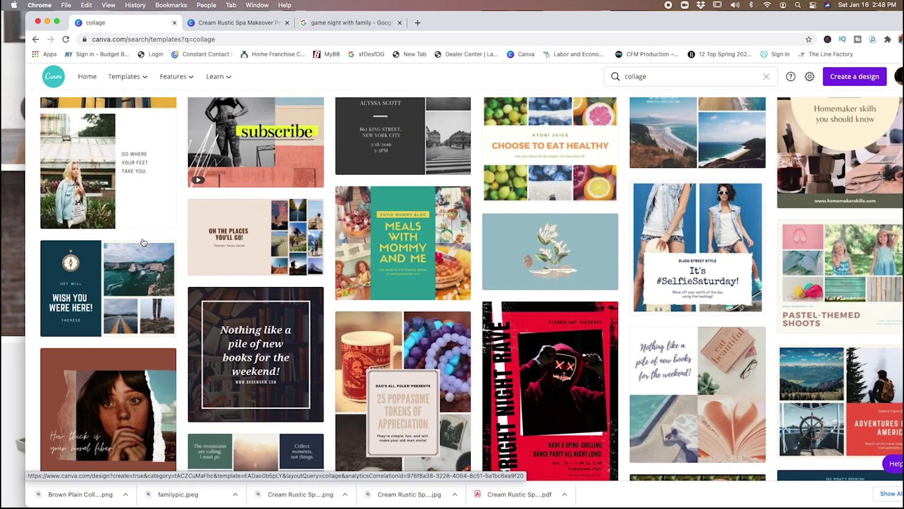
{"action": "scroll", "coordinate": [144, 243], "scroll_direction": "down", "scroll_amount": 8}
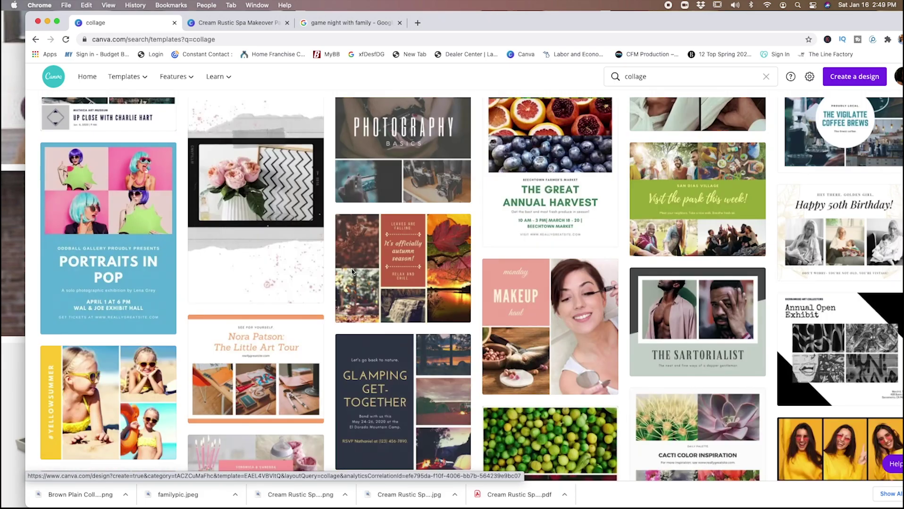
{"action": "scroll", "coordinate": [385, 273], "scroll_direction": "down", "scroll_amount": 2}
{"action": "scroll", "coordinate": [385, 273], "scroll_direction": "down", "scroll_amount": 5}
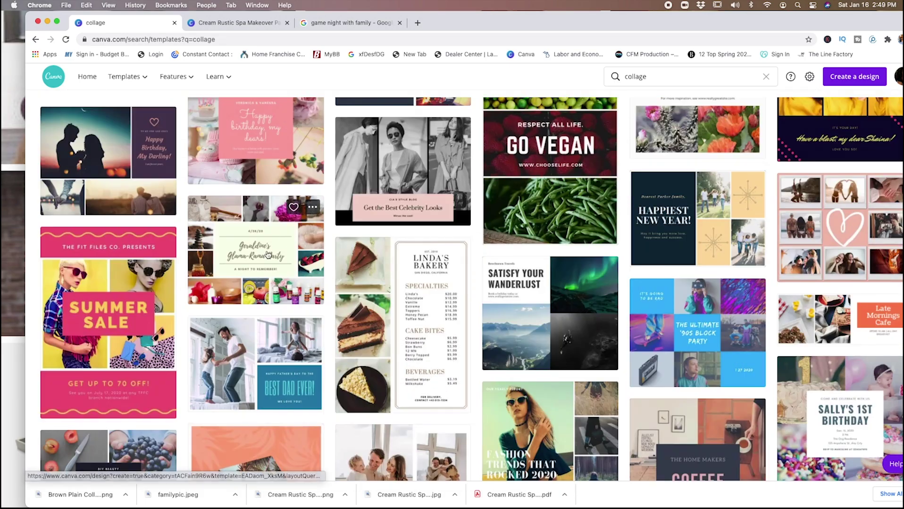
{"action": "left_click", "coordinate": [268, 255]}
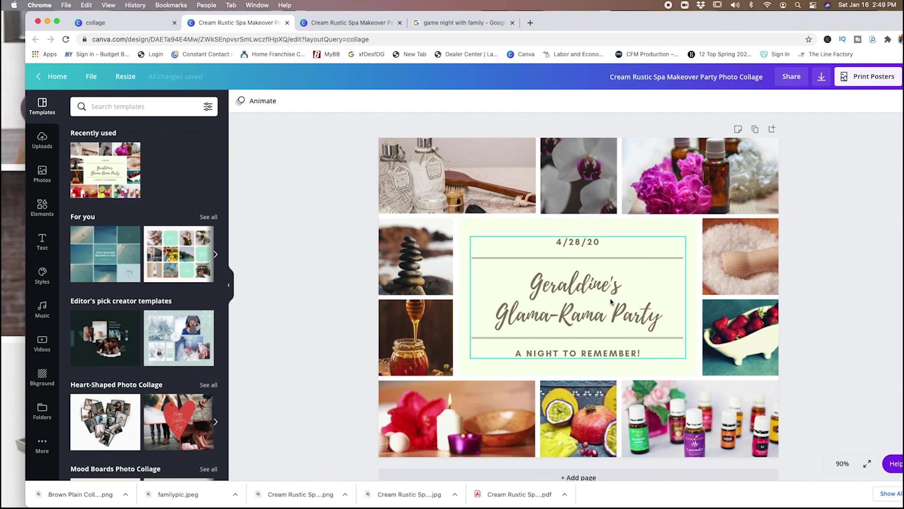
Switch to Google and run a fresh image search for "game night with family".
{"action": "left_click", "coordinate": [464, 23]}
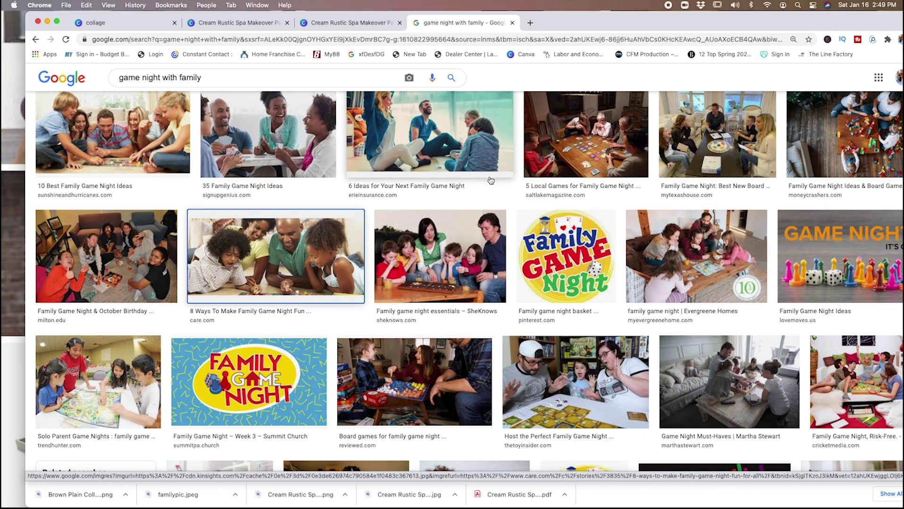
{"action": "scroll", "coordinate": [448, 184], "scroll_direction": "up", "scroll_amount": 5}
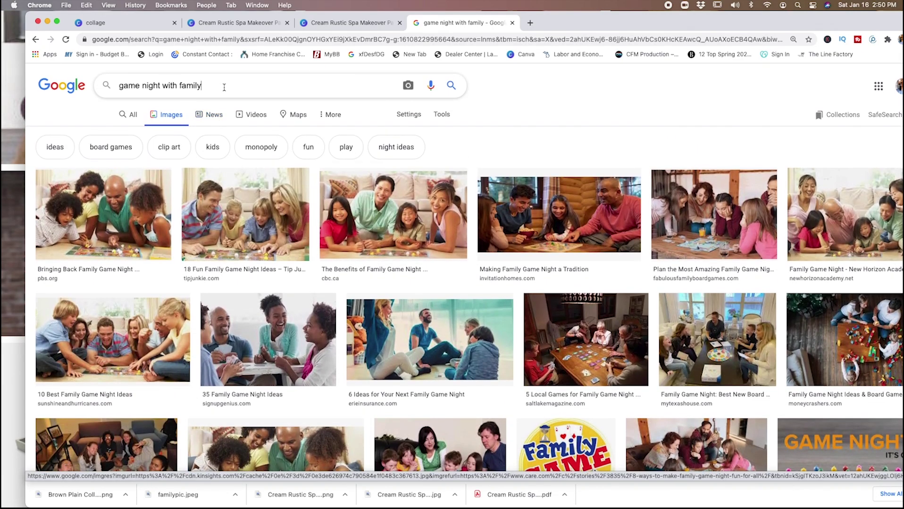
{"action": "left_click_drag", "start_coordinate": [287, 89], "coordinate": [88, 66]}
{"action": "left_click", "coordinate": [63, 86]}
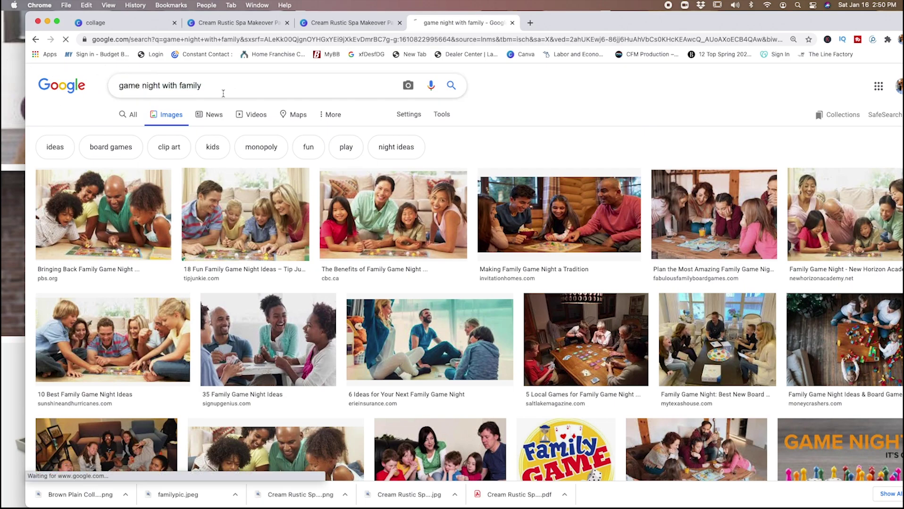
{"action": "left_click", "coordinate": [483, 241]}
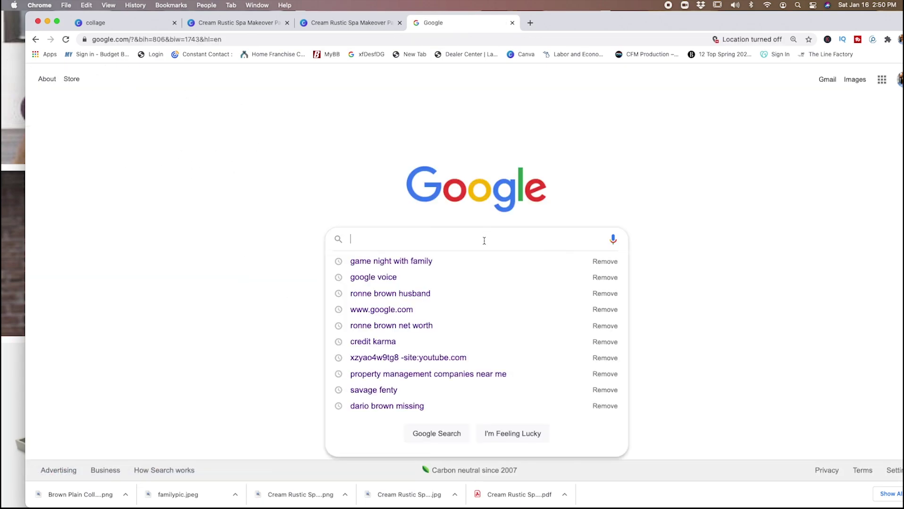
{"action": "left_click", "coordinate": [418, 261]}
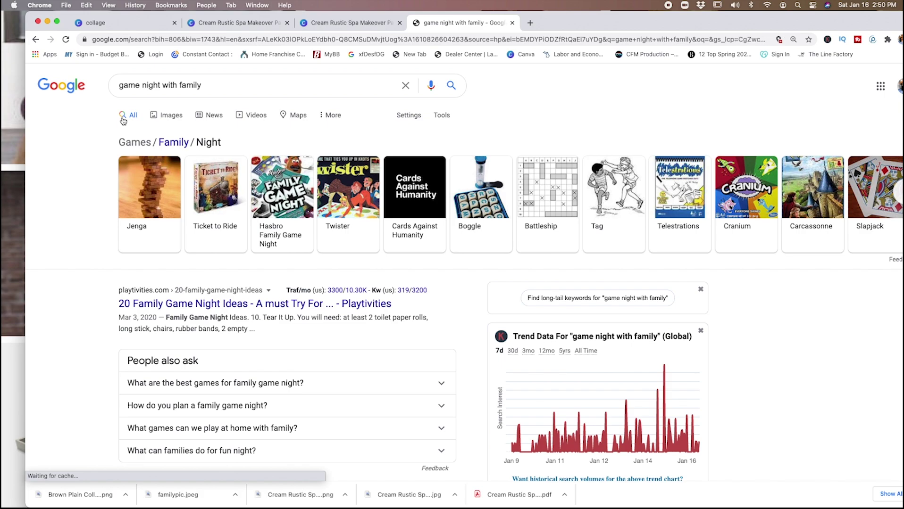
{"action": "left_click", "coordinate": [170, 120]}
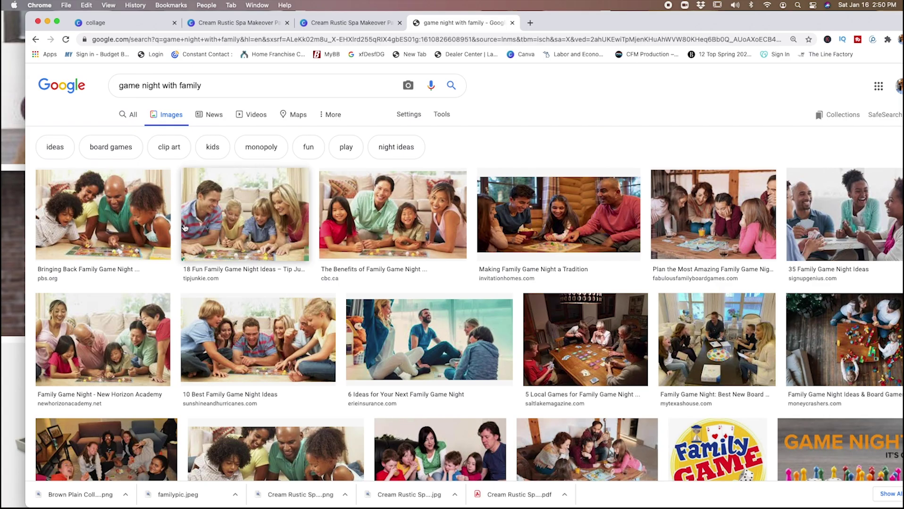
Save the "8 Ways To Make Family Game Night Fun" picture from the results to Downloads as a JPEG named family.
{"action": "scroll", "coordinate": [274, 286], "scroll_direction": "down", "scroll_amount": 2}
{"action": "scroll", "coordinate": [273, 286], "scroll_direction": "down", "scroll_amount": 10}
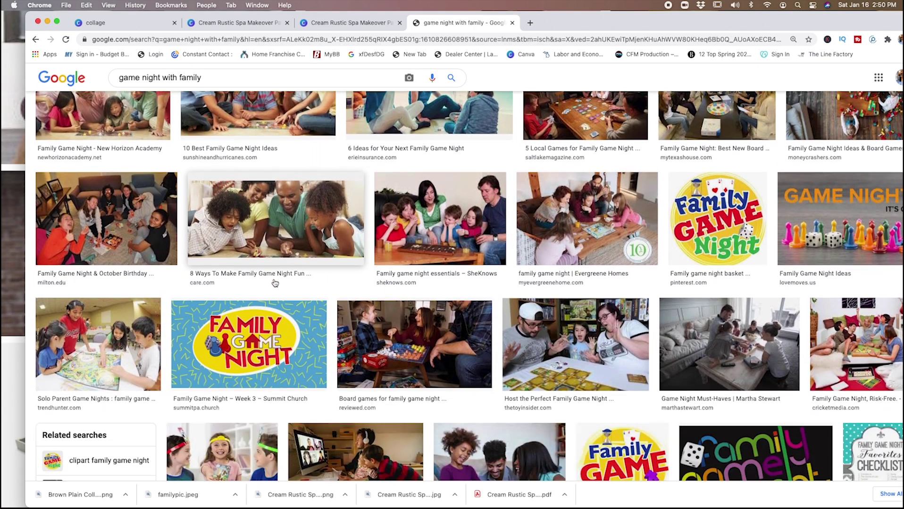
{"action": "scroll", "coordinate": [275, 283], "scroll_direction": "down", "scroll_amount": 20}
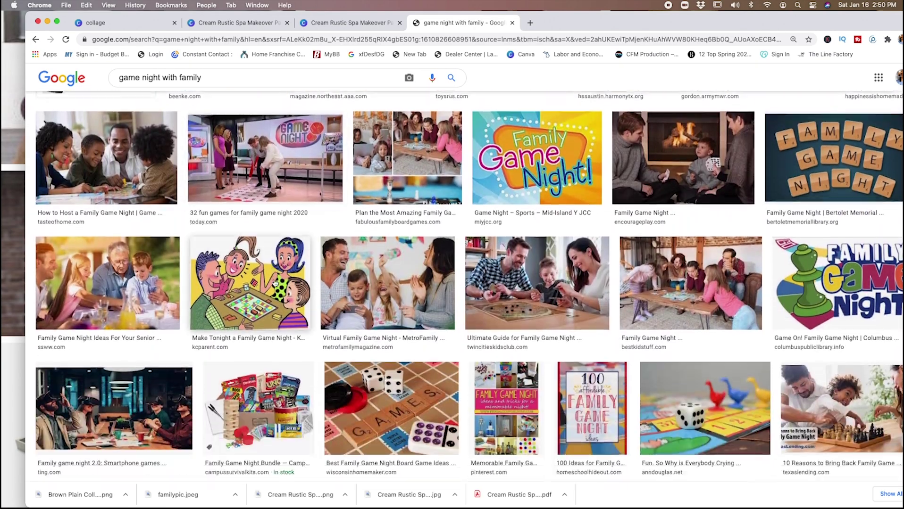
{"action": "scroll", "coordinate": [274, 283], "scroll_direction": "down", "scroll_amount": 15}
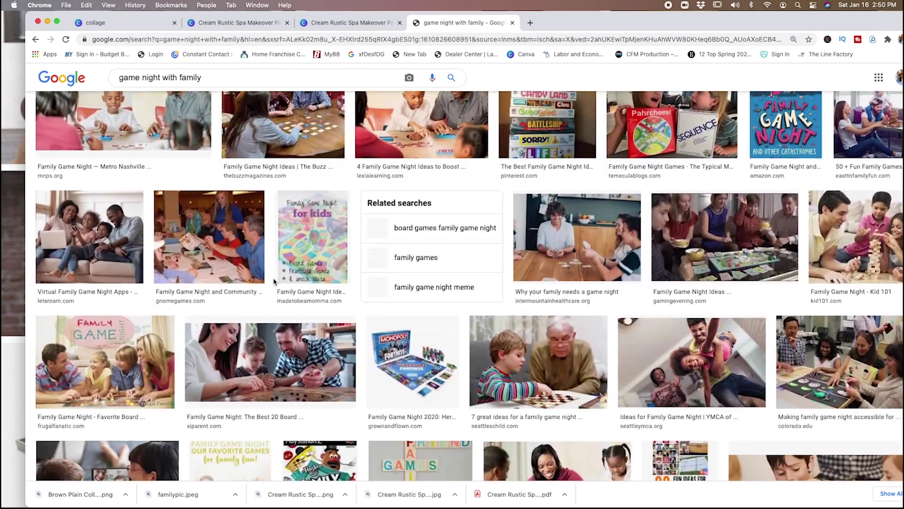
{"action": "scroll", "coordinate": [274, 283], "scroll_direction": "down", "scroll_amount": 7}
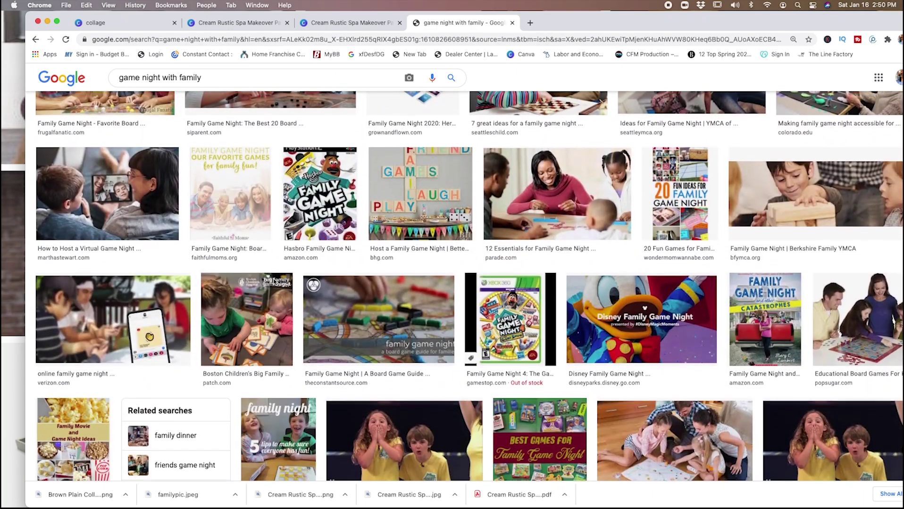
{"action": "scroll", "coordinate": [274, 282], "scroll_direction": "up", "scroll_amount": 3}
{"action": "scroll", "coordinate": [274, 282], "scroll_direction": "down", "scroll_amount": 10}
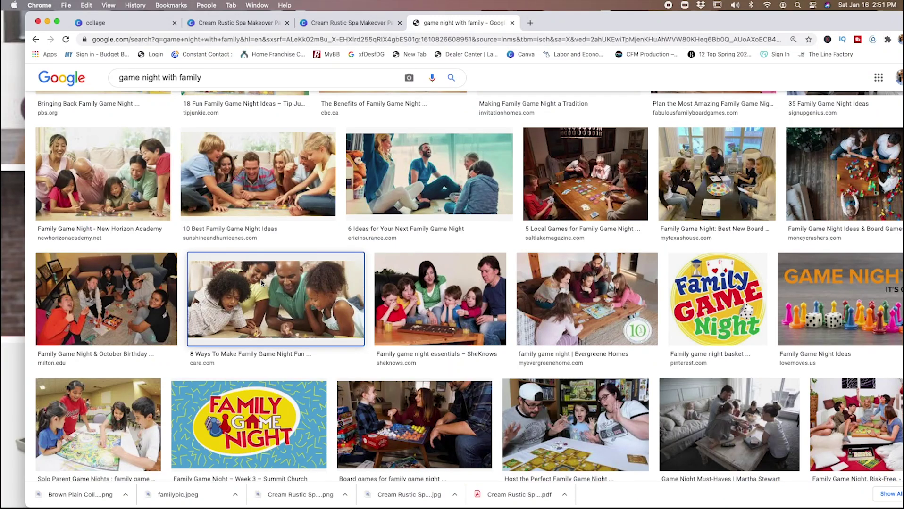
{"action": "right_click", "coordinate": [262, 283]}
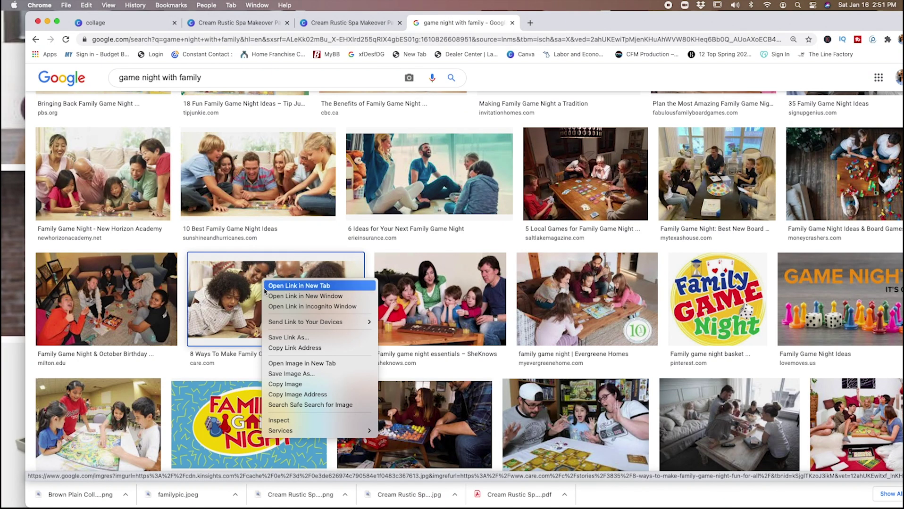
{"action": "left_click", "coordinate": [301, 377]}
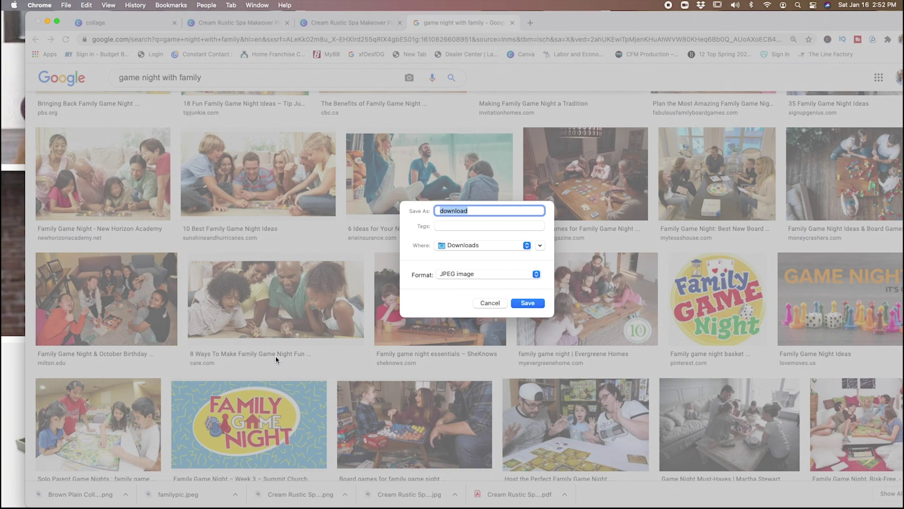
{"action": "type", "text": "family"}
{"action": "key", "text": "Return"}
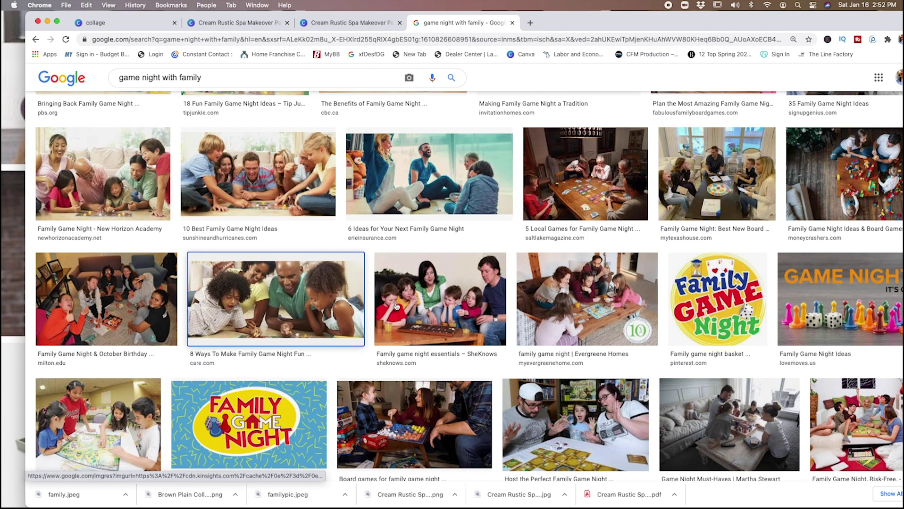
Return to the Glama-Rama Party design in Canva and add the downloaded family.jpeg to the uploaded images.
{"action": "left_click", "coordinate": [336, 24]}
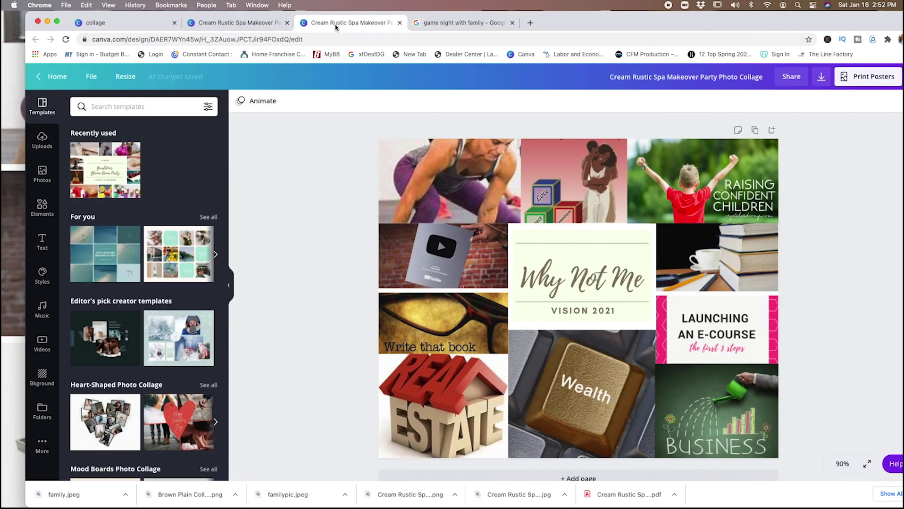
{"action": "left_click", "coordinate": [231, 25]}
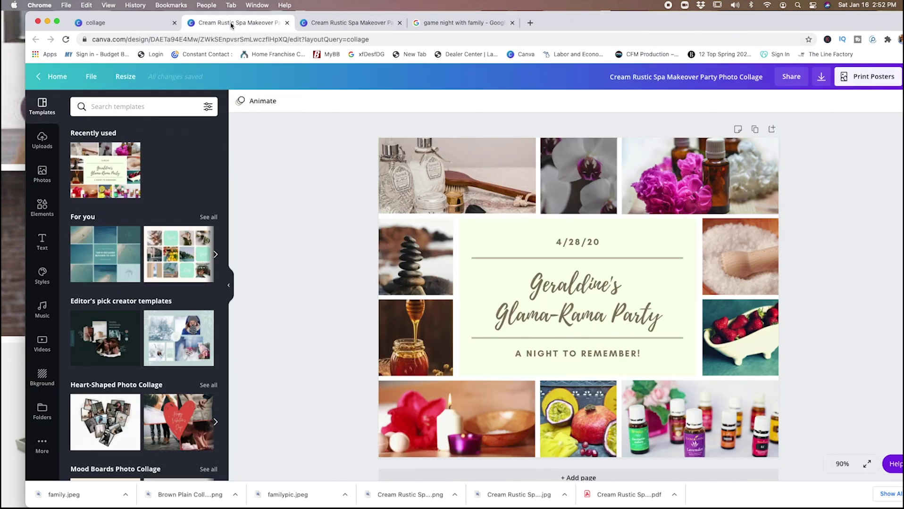
{"action": "left_click", "coordinate": [43, 140]}
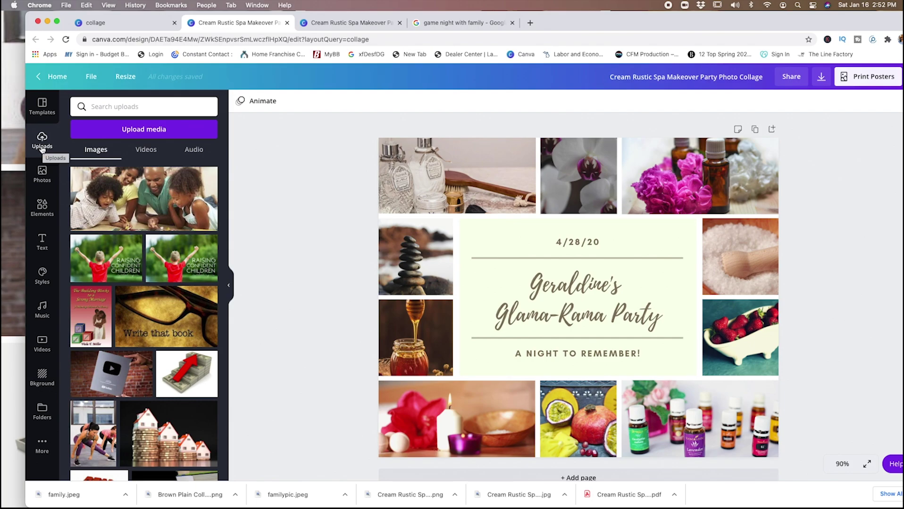
{"action": "left_click_drag", "start_coordinate": [67, 494], "coordinate": [141, 222]}
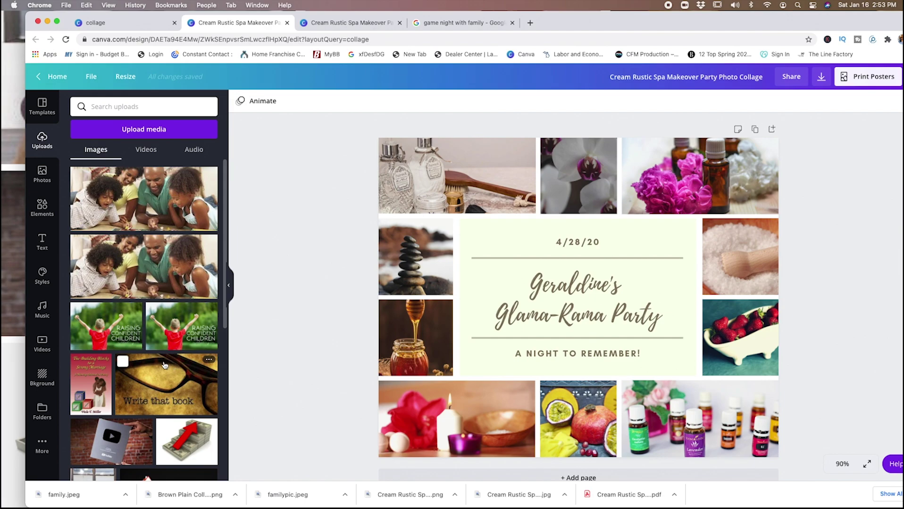
Shrink the collage's central text group to font size 27, then reduce its pale yellow background panel and center it behind the text.
{"action": "left_click", "coordinate": [510, 283]}
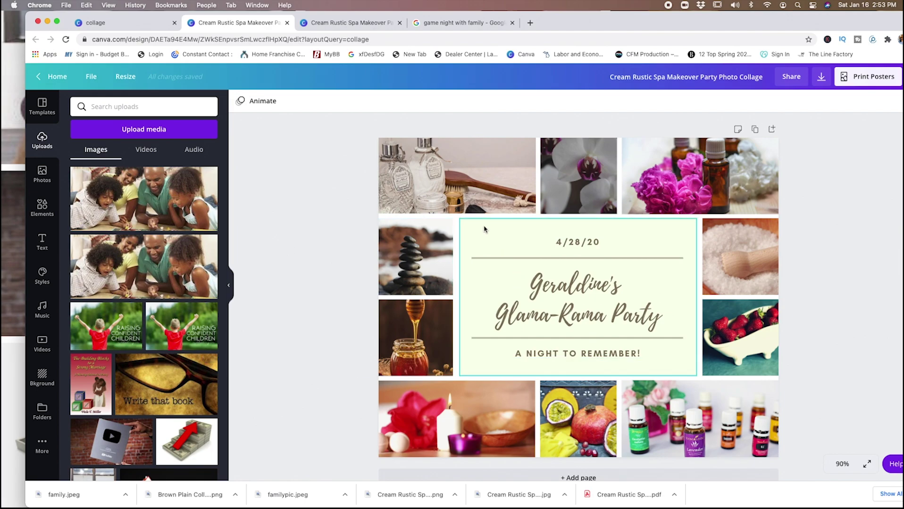
{"action": "left_click_drag", "start_coordinate": [474, 225], "coordinate": [501, 259]}
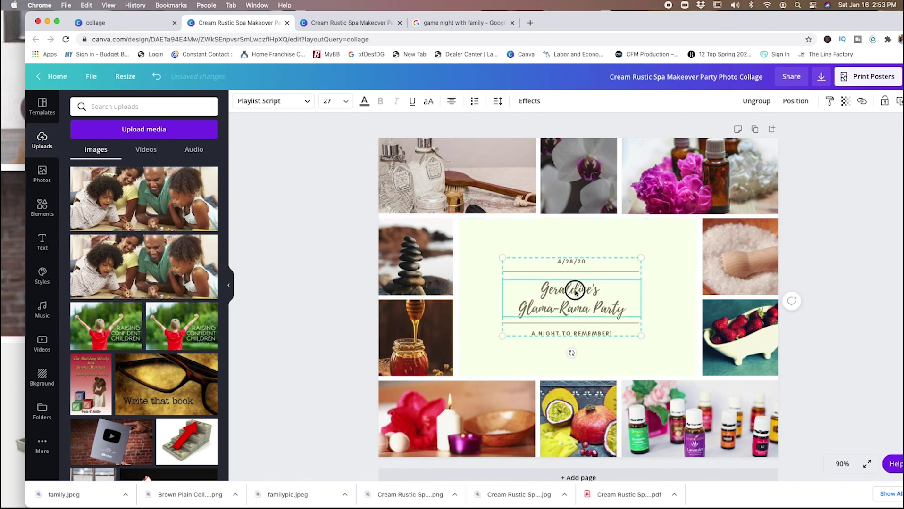
{"action": "left_click", "coordinate": [483, 230]}
{"action": "left_click_drag", "start_coordinate": [458, 219], "coordinate": [503, 241]}
{"action": "left_click_drag", "start_coordinate": [691, 241], "coordinate": [629, 240]}
{"action": "left_click_drag", "start_coordinate": [611, 344], "coordinate": [606, 306]}
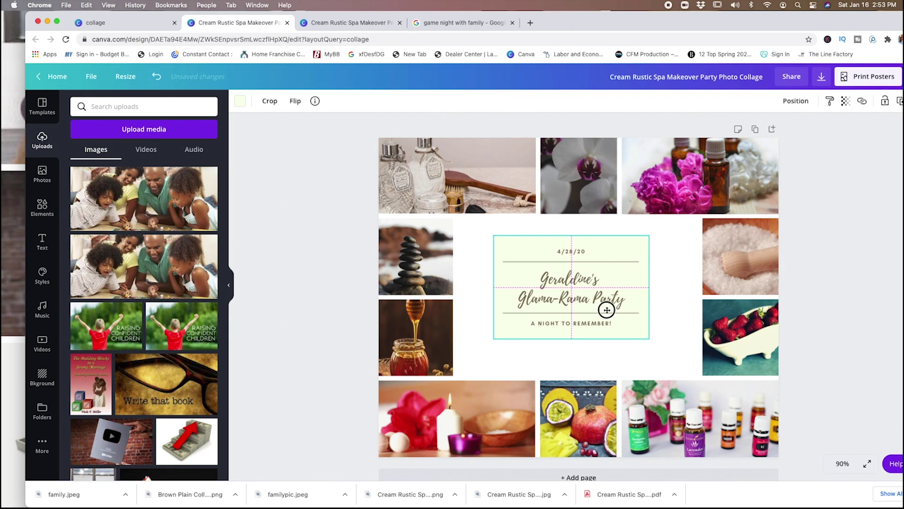
Trim the pale yellow panel further and scale the text group down to font size 24.5, positioned inside the panel.
{"action": "left_click_drag", "start_coordinate": [650, 239], "coordinate": [641, 243]}
{"action": "left_click_drag", "start_coordinate": [494, 243], "coordinate": [528, 277]}
{"action": "left_click", "coordinate": [528, 276]}
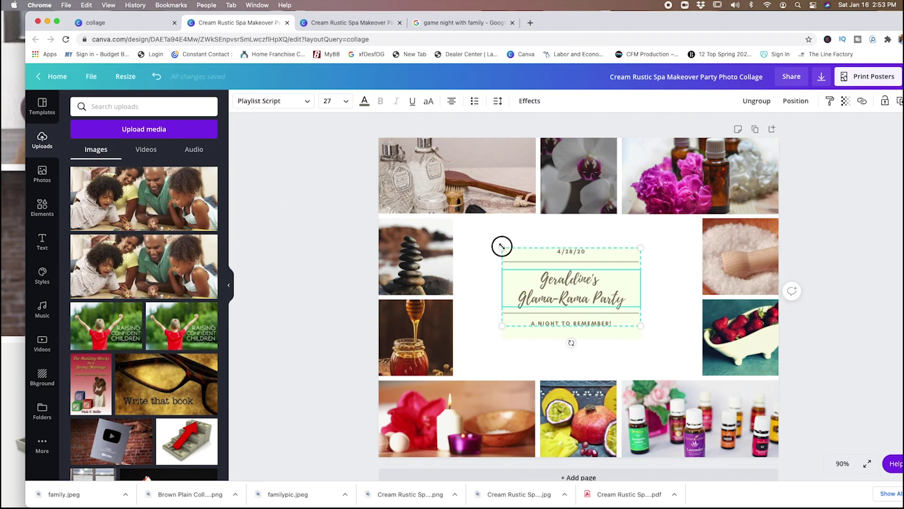
{"action": "left_click_drag", "start_coordinate": [501, 246], "coordinate": [510, 258]}
{"action": "left_click_drag", "start_coordinate": [589, 288], "coordinate": [583, 296]}
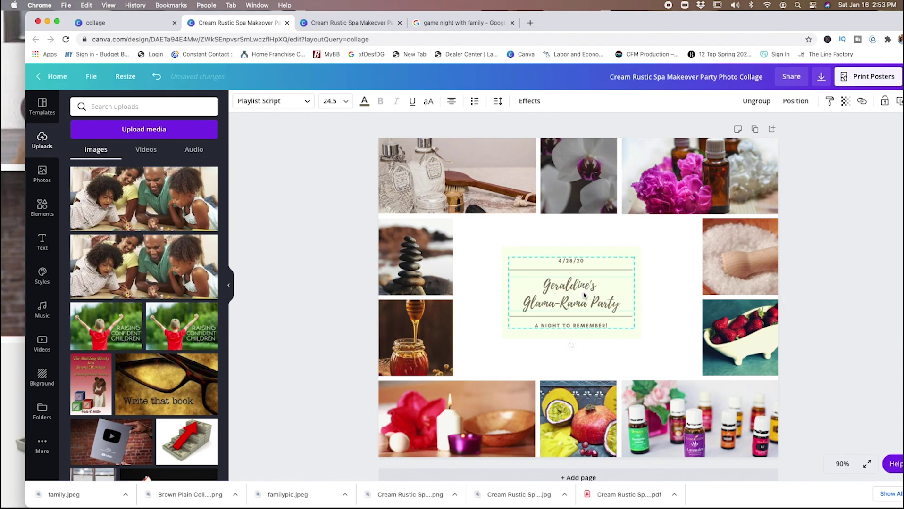
Widen the stones-and-honey picture pair to the central panel, reduce its height, and shift the pair slightly upward.
{"action": "left_click", "coordinate": [580, 210]}
{"action": "left_click", "coordinate": [451, 226]}
{"action": "left_click_drag", "start_coordinate": [452, 298], "coordinate": [494, 298]}
{"action": "left_click_drag", "start_coordinate": [426, 218], "coordinate": [424, 244]}
{"action": "left_click_drag", "start_coordinate": [431, 376], "coordinate": [431, 357]}
{"action": "left_click", "coordinate": [561, 332]}
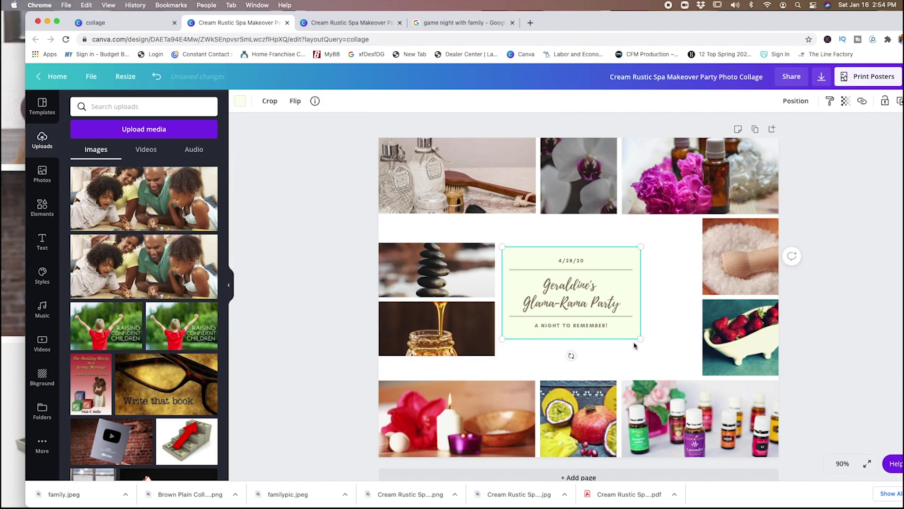
{"action": "left_click", "coordinate": [464, 313]}
{"action": "left_click_drag", "start_coordinate": [464, 312], "coordinate": [464, 306]}
Extend the cosmetics and orchid pictures in the upper row down to just above the stones picture.
{"action": "left_click", "coordinate": [448, 207]}
{"action": "left_click_drag", "start_coordinate": [448, 213], "coordinate": [446, 231]}
{"action": "left_click", "coordinate": [578, 208]}
{"action": "left_click_drag", "start_coordinate": [578, 214], "coordinate": [574, 234]}
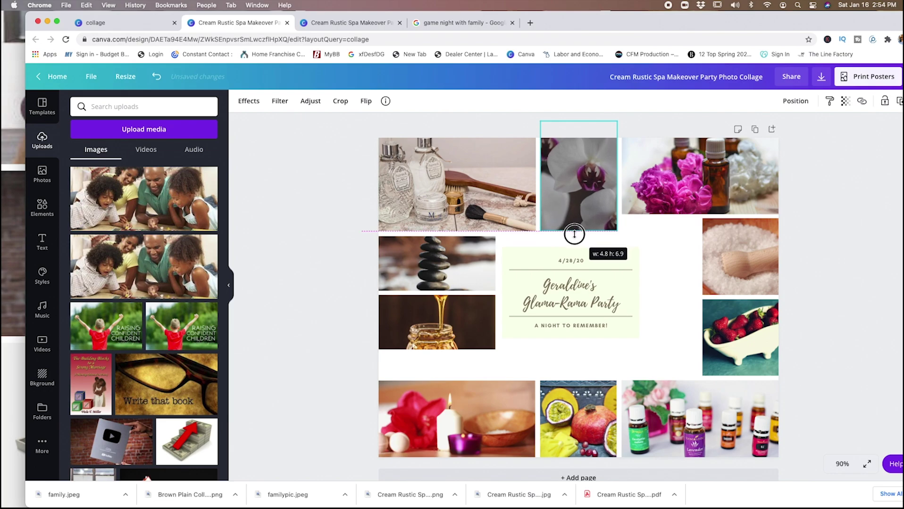
Widen the salt-and-strawberries pair towards the central panel, and extend the flowers-and-bottles picture down to the upper row's lower edge.
{"action": "left_click", "coordinate": [736, 302]}
{"action": "left_click_drag", "start_coordinate": [702, 297], "coordinate": [645, 300]}
{"action": "mouse_move", "coordinate": [712, 218]}
{"action": "left_mouse_down"}
{"action": "mouse_move", "coordinate": [718, 236]}
{"action": "mouse_move", "coordinate": [708, 221]}
{"action": "mouse_move", "coordinate": [709, 231]}
{"action": "left_mouse_up"}
{"action": "left_click", "coordinate": [698, 179]}
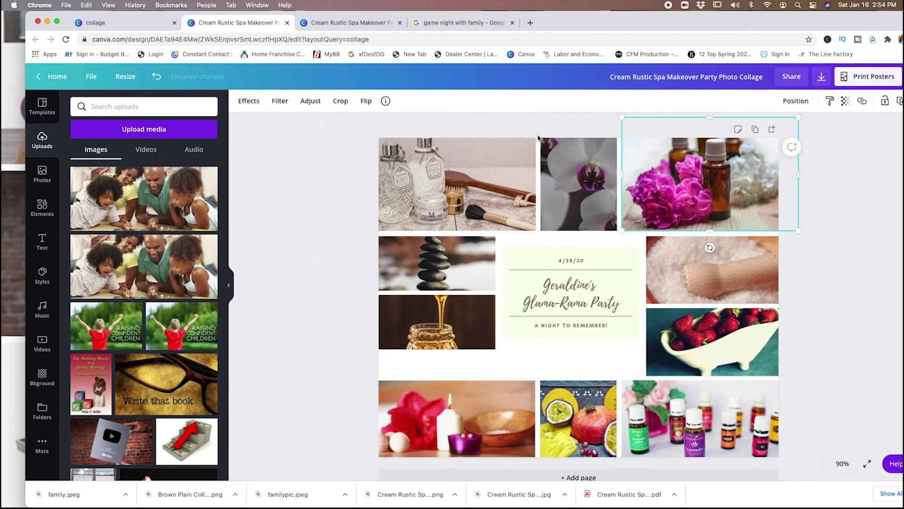
Narrow the candle picture in the lower row to the honey picture's width and raise its upper edge to just below it.
{"action": "left_click", "coordinate": [570, 293]}
{"action": "left_click_drag", "start_coordinate": [570, 292], "coordinate": [570, 272]}
{"action": "left_click", "coordinate": [530, 392]}
{"action": "left_click_drag", "start_coordinate": [534, 430], "coordinate": [494, 427]}
{"action": "left_click_drag", "start_coordinate": [428, 381], "coordinate": [428, 356]}
Shorten the salt-and-strawberries pair to match the opposite pair, and lower the central panel and text to the same bottom line.
{"action": "left_click", "coordinate": [733, 371]}
{"action": "left_click_drag", "start_coordinate": [733, 382], "coordinate": [717, 354]}
{"action": "left_click_drag", "start_coordinate": [554, 309], "coordinate": [554, 321]}
{"action": "left_click_drag", "start_coordinate": [559, 279], "coordinate": [559, 311]}
{"action": "left_click", "coordinate": [571, 222]}
Narrow the essential oils picture to the strawberries picture's width and raise its upper edge in line with the candle picture.
{"action": "left_click", "coordinate": [663, 395]}
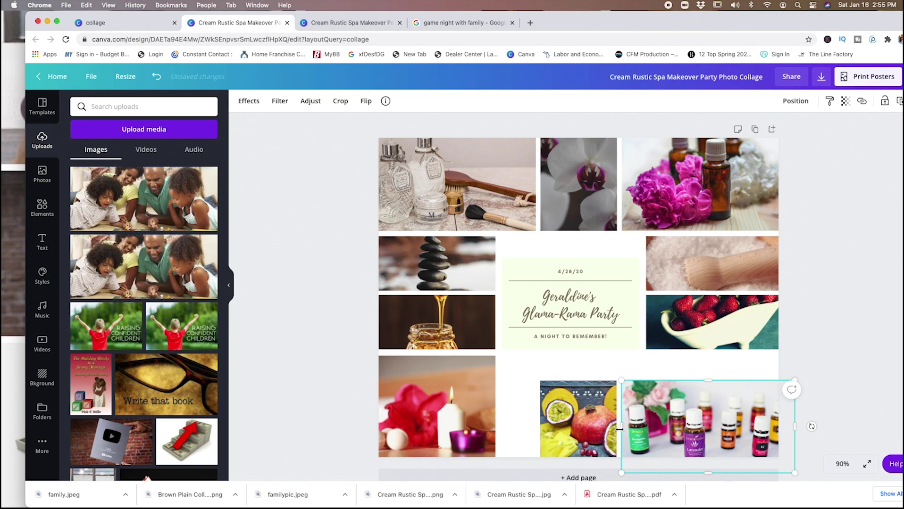
{"action": "left_click_drag", "start_coordinate": [620, 429], "coordinate": [643, 427]}
{"action": "left_click_drag", "start_coordinate": [715, 377], "coordinate": [711, 356]}
Enlarge the fruit picture upward and sideways to match the central panel's width and the lower row's height.
{"action": "left_click", "coordinate": [571, 413]}
{"action": "left_click_drag", "start_coordinate": [576, 380], "coordinate": [575, 356]}
{"action": "left_click_drag", "start_coordinate": [527, 409], "coordinate": [501, 409]}
{"action": "left_click_drag", "start_coordinate": [613, 412], "coordinate": [639, 413]}
Extend the orchid picture down to just above the central pale yellow panel.
{"action": "left_click", "coordinate": [556, 238]}
{"action": "left_click", "coordinate": [479, 244]}
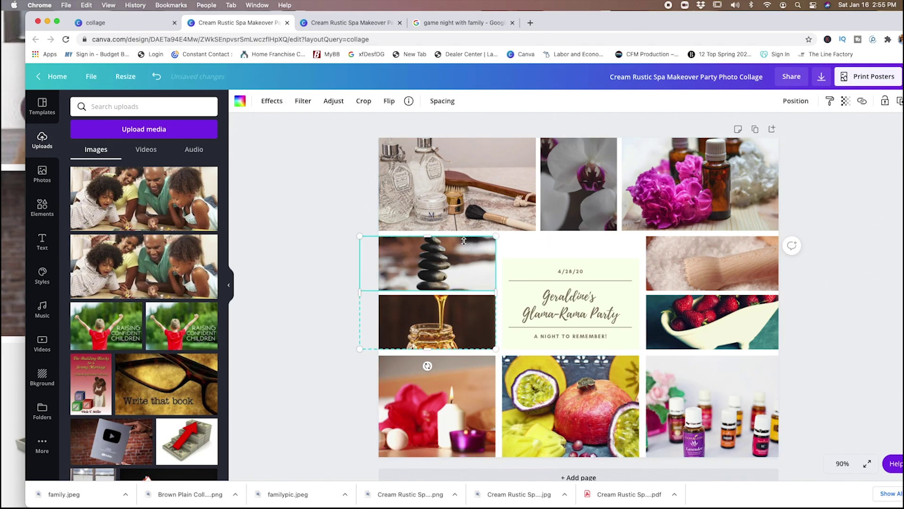
{"action": "left_click", "coordinate": [576, 227]}
{"action": "left_click_drag", "start_coordinate": [577, 229], "coordinate": [577, 253]}
Lower the upper edges of both side picture pairs, and extend the flowers-and-bottles and cosmetics pictures down to meet them.
{"action": "left_click", "coordinate": [658, 250]}
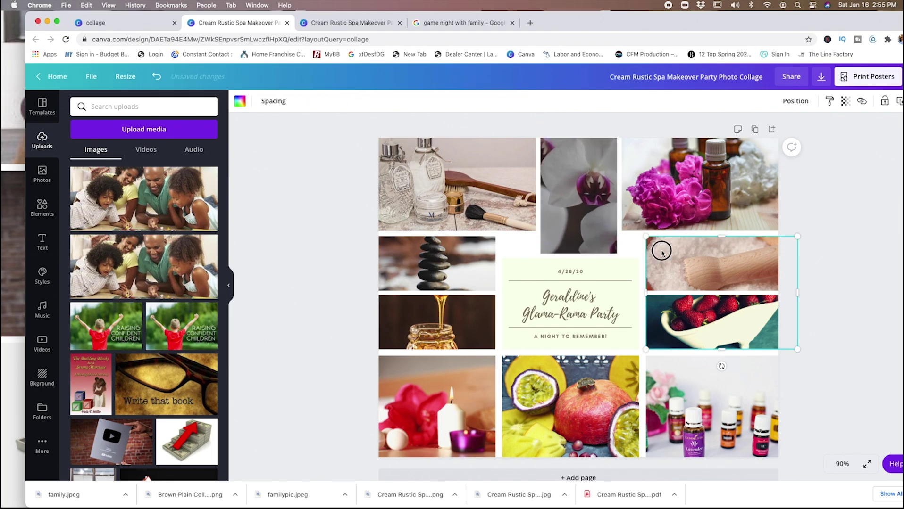
{"action": "left_click_drag", "start_coordinate": [719, 238], "coordinate": [705, 254]}
{"action": "left_click", "coordinate": [676, 226]}
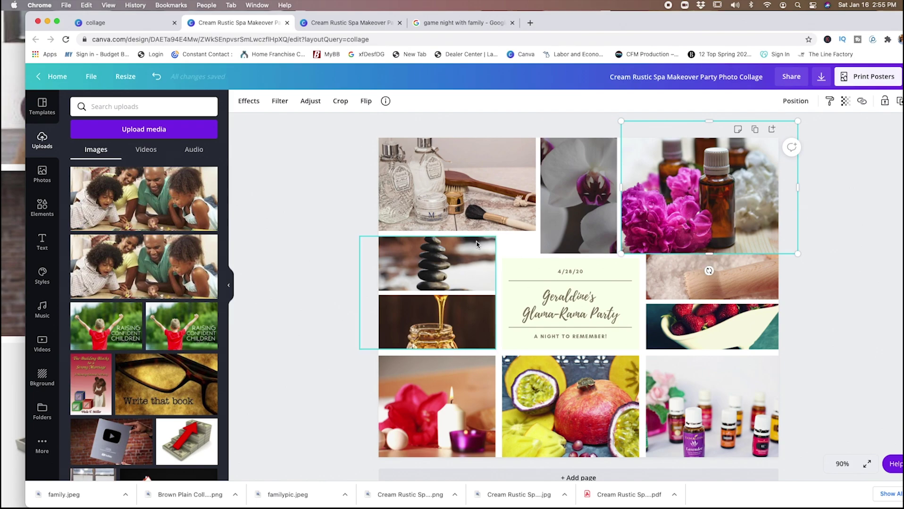
{"action": "left_click", "coordinate": [447, 239]}
{"action": "left_click_drag", "start_coordinate": [428, 238], "coordinate": [428, 255]}
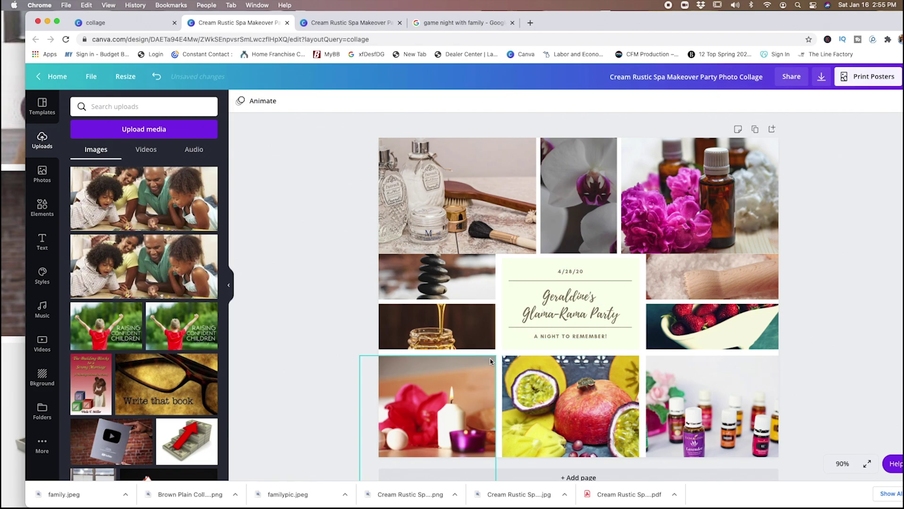
Extend the strawberries and honey picture pairs down until they touch the lower row of pictures.
{"action": "scroll", "coordinate": [728, 378], "scroll_direction": "down", "scroll_amount": 1}
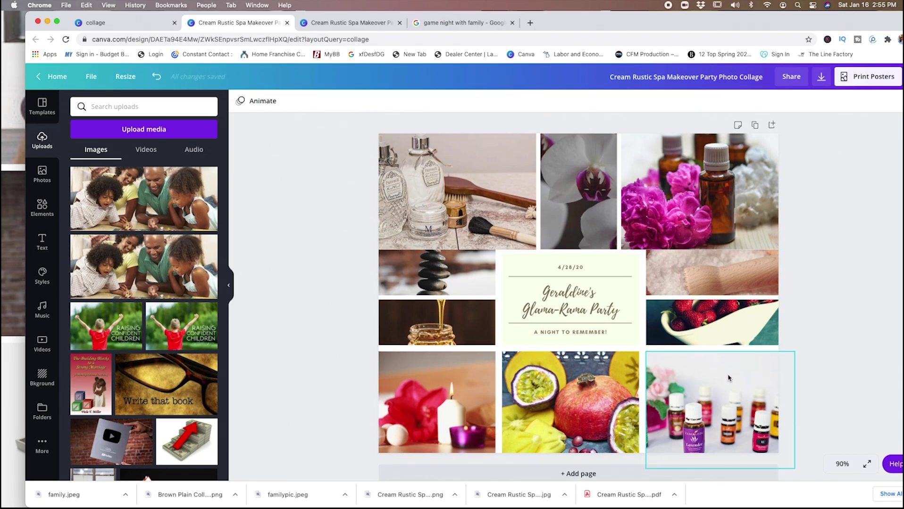
{"action": "left_click", "coordinate": [726, 336]}
{"action": "left_click_drag", "start_coordinate": [722, 348], "coordinate": [721, 351]}
{"action": "left_click", "coordinate": [465, 341]}
{"action": "left_click_drag", "start_coordinate": [431, 346], "coordinate": [431, 351]}
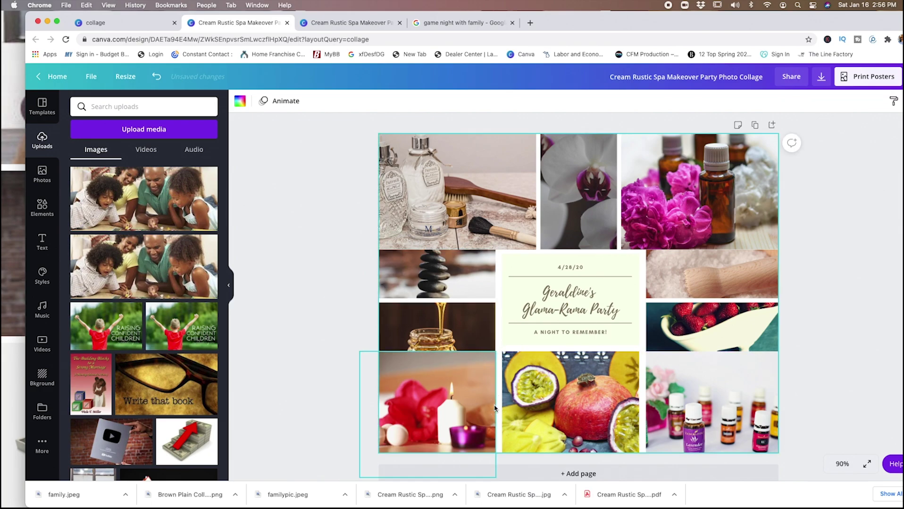
Widen the fruit picture on both sides until it meets the candle and essential oils pictures.
{"action": "left_click", "coordinate": [493, 406]}
{"action": "left_click", "coordinate": [501, 409]}
{"action": "left_click_drag", "start_coordinate": [493, 409], "coordinate": [487, 409]}
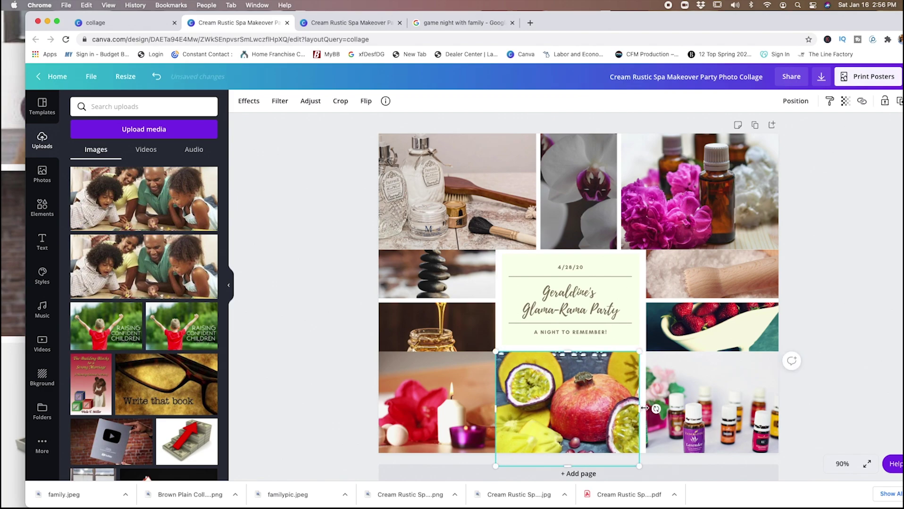
{"action": "left_click_drag", "start_coordinate": [644, 406], "coordinate": [650, 407]}
Widen the orchid picture on both sides to span the same column width as the fruit picture.
{"action": "left_click", "coordinate": [608, 175]}
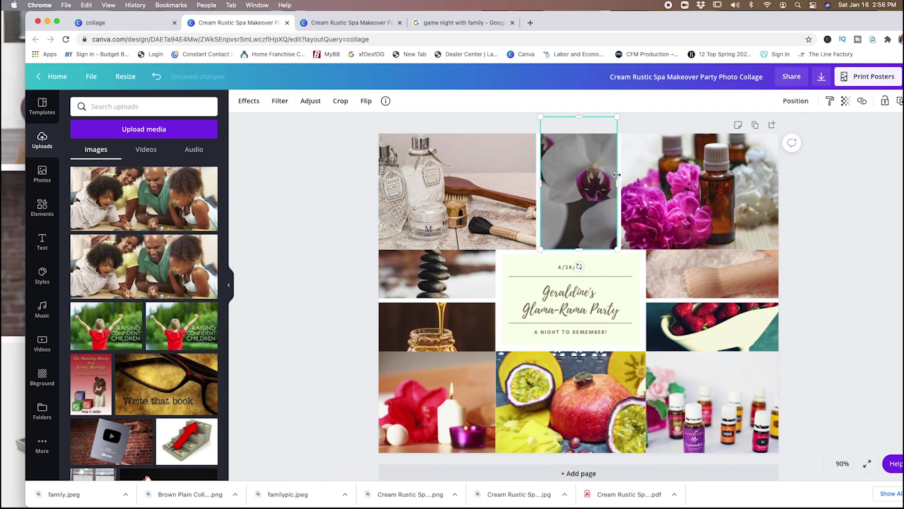
{"action": "left_click_drag", "start_coordinate": [617, 184], "coordinate": [623, 183]}
{"action": "left_click_drag", "start_coordinate": [540, 184], "coordinate": [536, 184]}
{"action": "left_click", "coordinate": [660, 188]}
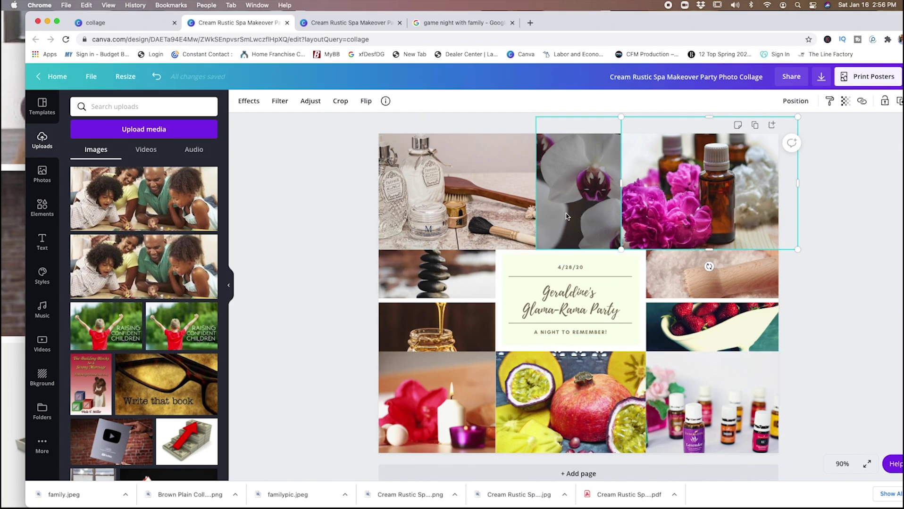
{"action": "left_click_drag", "start_coordinate": [617, 186], "coordinate": [644, 187]}
{"action": "left_click", "coordinate": [619, 187]}
{"action": "left_click_drag", "start_coordinate": [534, 183], "coordinate": [495, 182]}
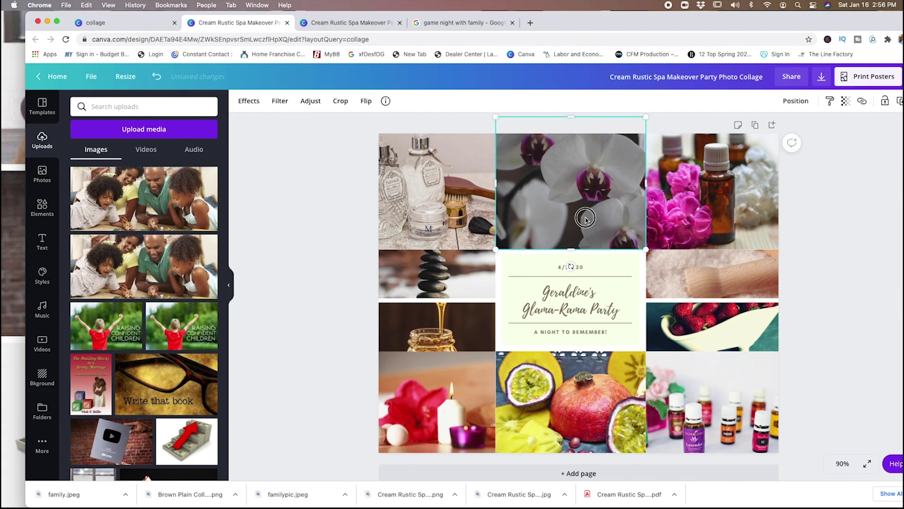
{"action": "left_click", "coordinate": [860, 234]}
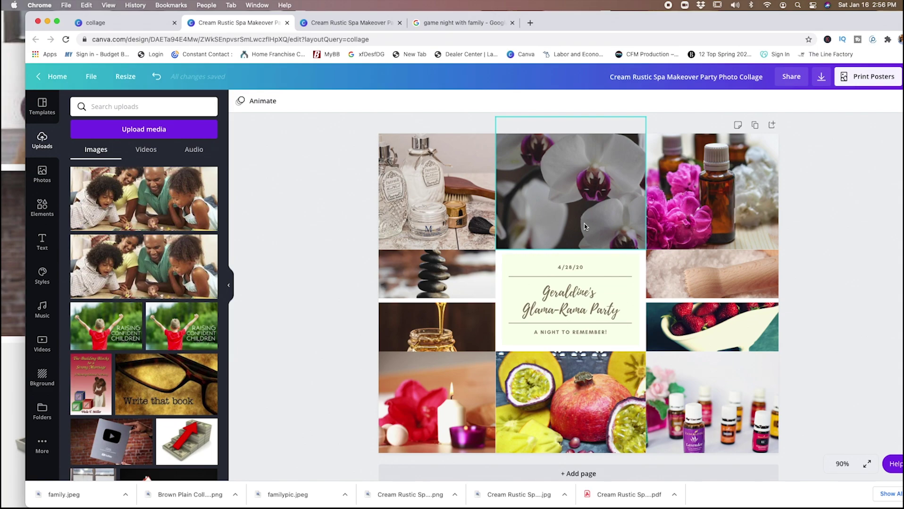
{"action": "scroll", "coordinate": [298, 195], "scroll_direction": "down", "scroll_amount": 1}
{"action": "left_click_drag", "start_coordinate": [89, 177], "coordinate": [315, 175]}
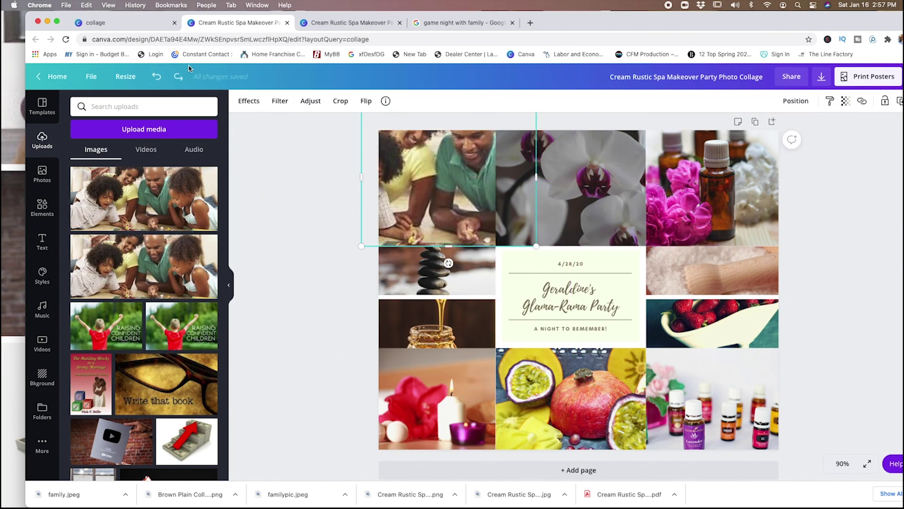
{"action": "left_click", "coordinate": [156, 77]}
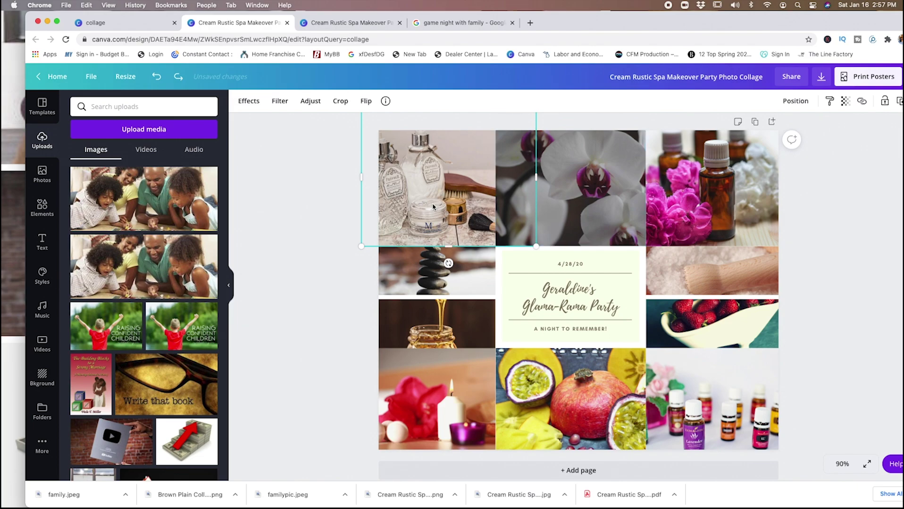
Replace the fruit picture with the uploaded family game picture and fit its frame to the page's lower edge and column width.
{"action": "left_click_drag", "start_coordinate": [137, 203], "coordinate": [541, 405]}
{"action": "left_click_drag", "start_coordinate": [645, 463], "coordinate": [628, 449]}
{"action": "left_click_drag", "start_coordinate": [637, 402], "coordinate": [645, 403]}
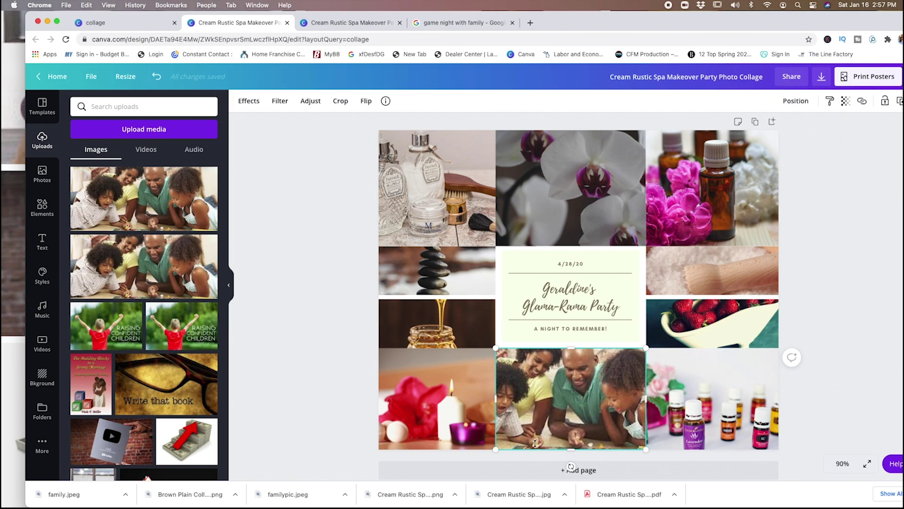
Replace the candle picture with the "Raising Confident Children" image and resize the frame to show its whole caption within the column.
{"action": "scroll", "coordinate": [170, 257], "scroll_direction": "down", "scroll_amount": 2}
{"action": "left_click_drag", "start_coordinate": [106, 286], "coordinate": [439, 418]}
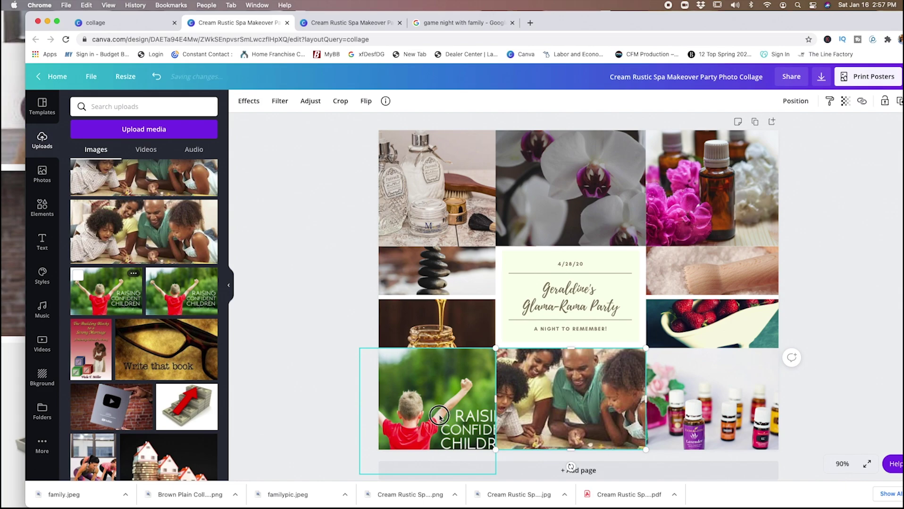
{"action": "left_click_drag", "start_coordinate": [494, 474], "coordinate": [473, 448]}
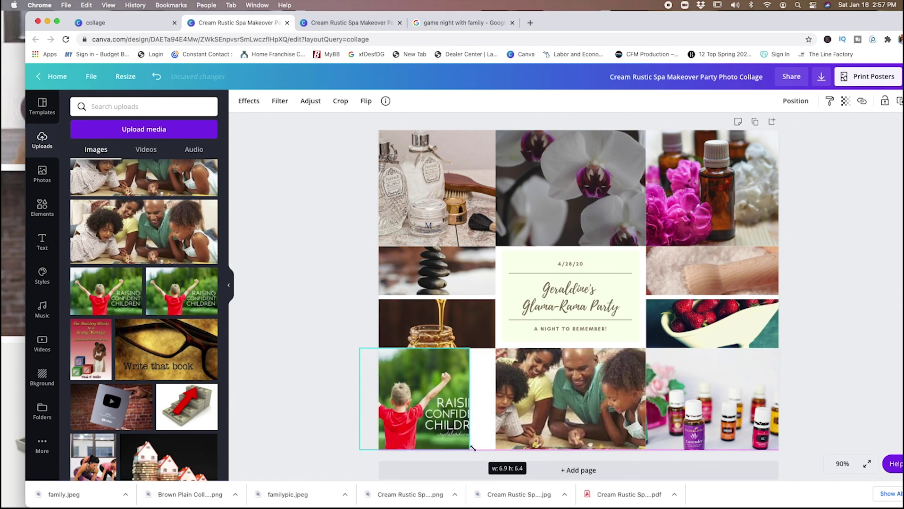
{"action": "left_click_drag", "start_coordinate": [470, 399], "coordinate": [496, 438]}
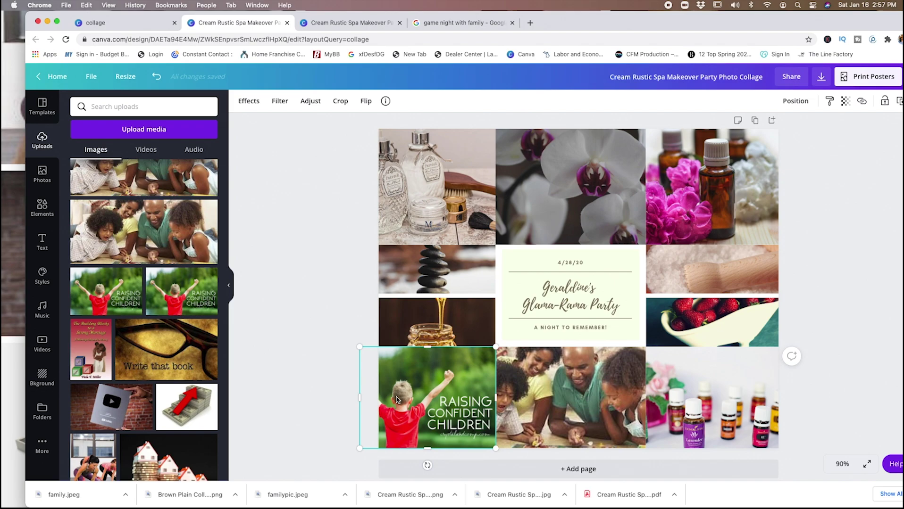
Replace the strawberries picture with the "Write that book" image and shift it upward in its frame to show the caption.
{"action": "left_click_drag", "start_coordinate": [155, 365], "coordinate": [702, 320]}
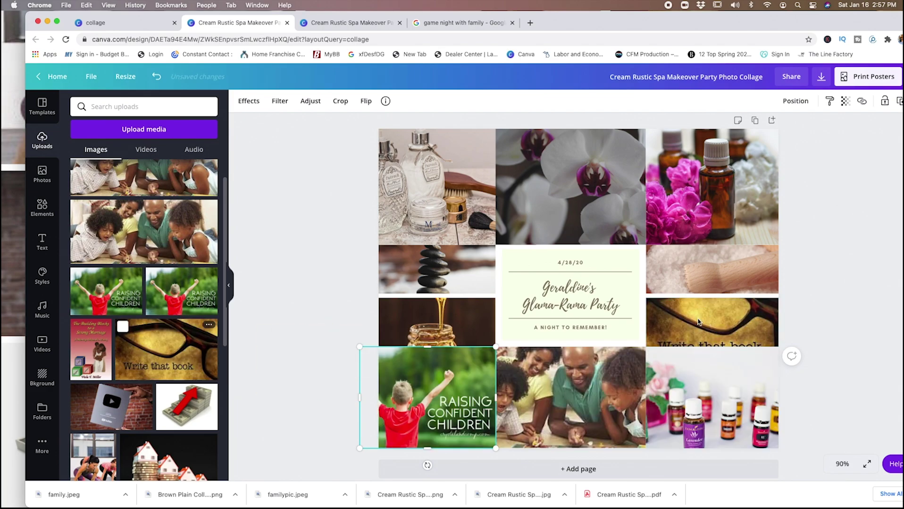
{"action": "double_click", "coordinate": [702, 320]}
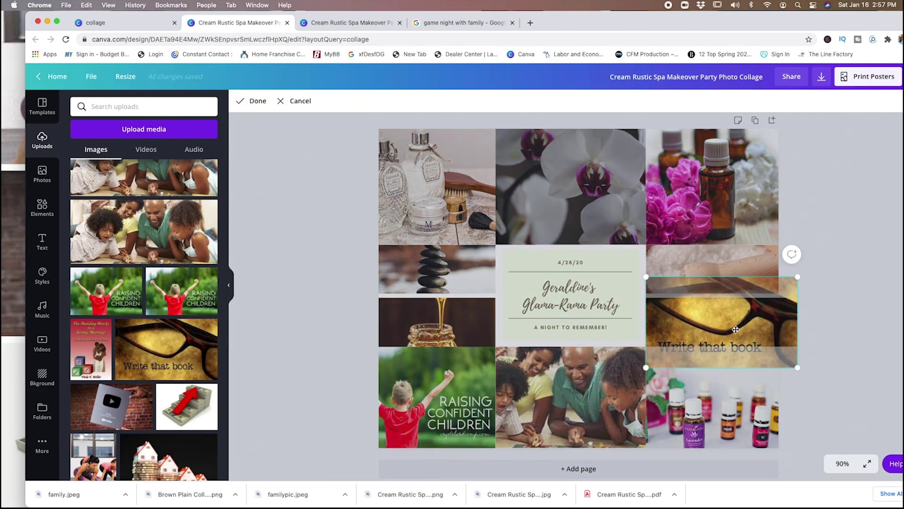
{"action": "left_click_drag", "start_coordinate": [729, 331], "coordinate": [728, 309]}
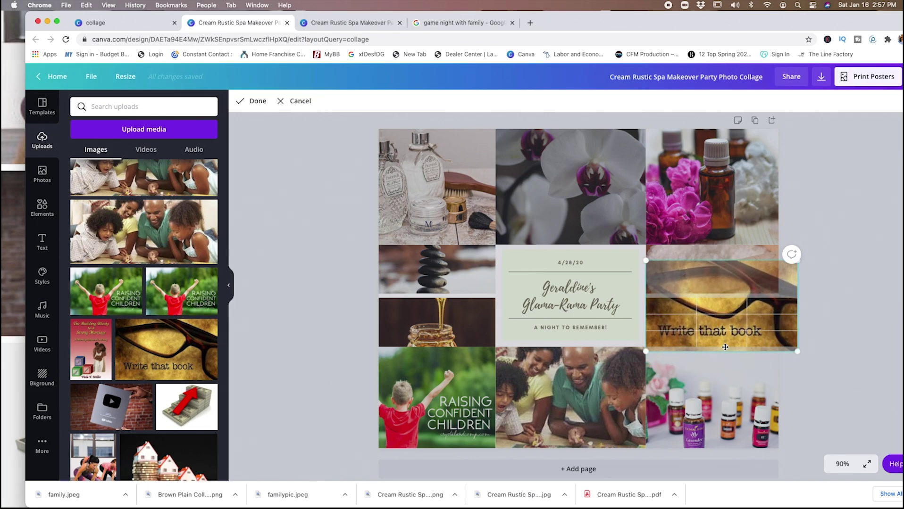
{"action": "left_click", "coordinate": [828, 367]}
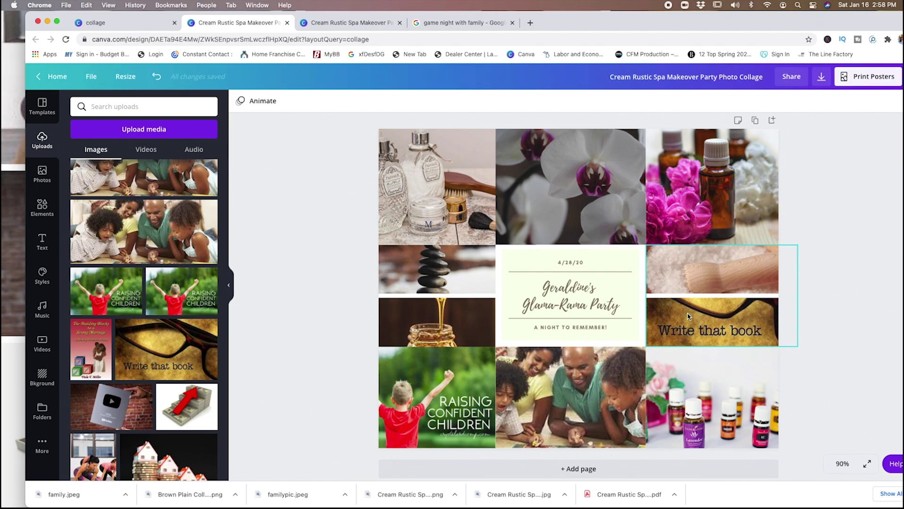
Replace the orchid picture with the marriage manual book cover and reposition its crop to show the couple and the blocks.
{"action": "left_click_drag", "start_coordinate": [91, 350], "coordinate": [536, 193]}
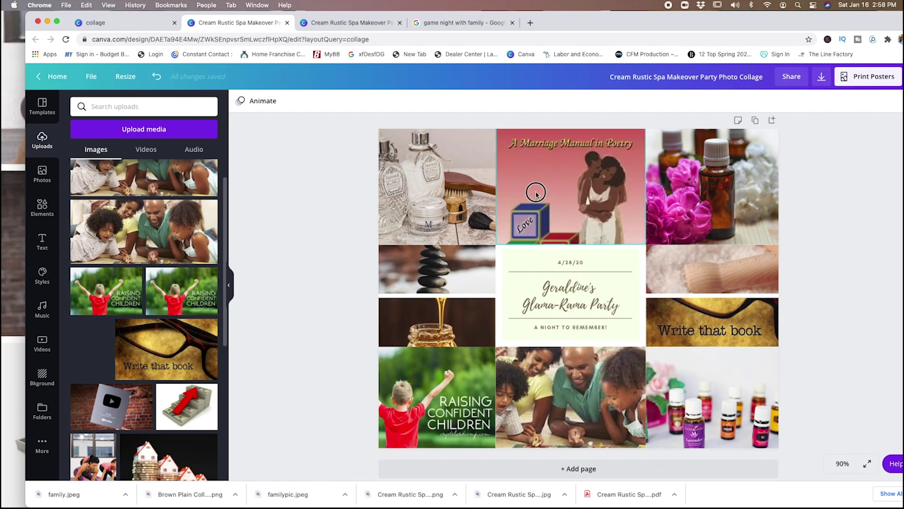
{"action": "double_click", "coordinate": [594, 212]}
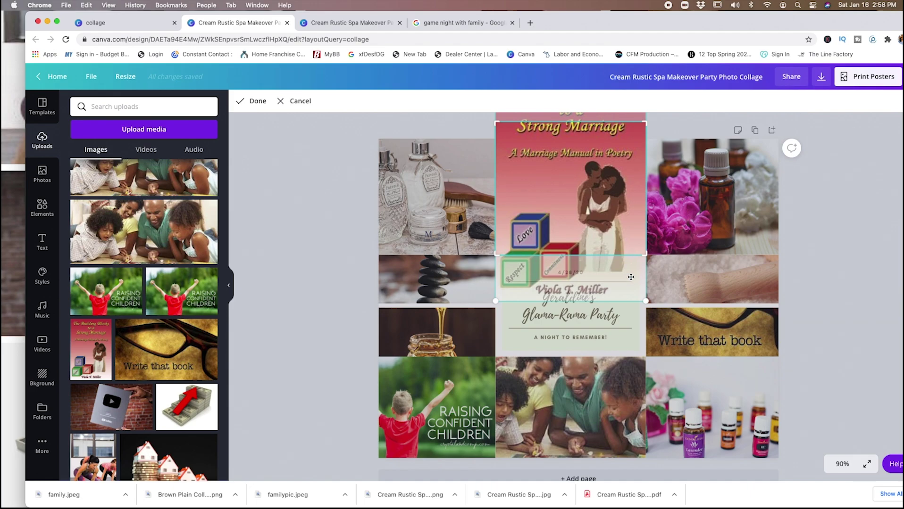
{"action": "left_click_drag", "start_coordinate": [596, 217], "coordinate": [603, 192]}
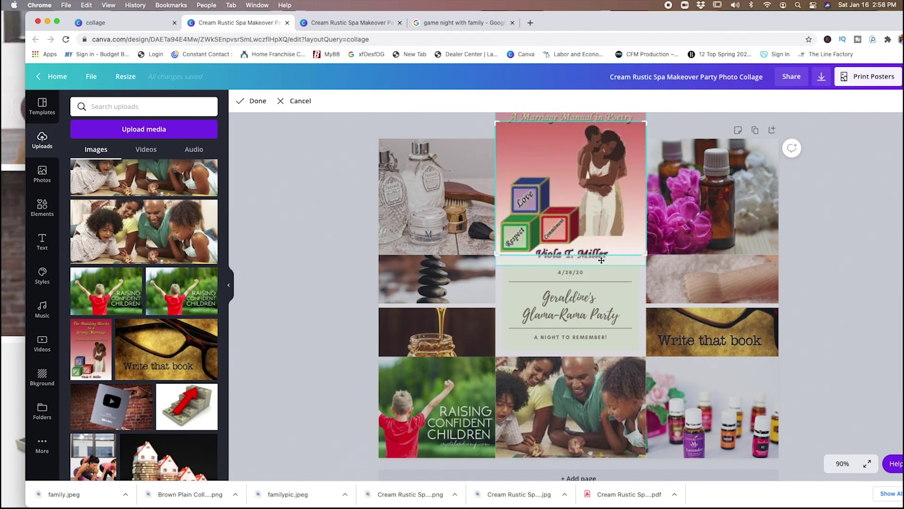
{"action": "scroll", "coordinate": [597, 226], "scroll_direction": "down", "scroll_amount": 1}
{"action": "left_click_drag", "start_coordinate": [584, 175], "coordinate": [593, 192]}
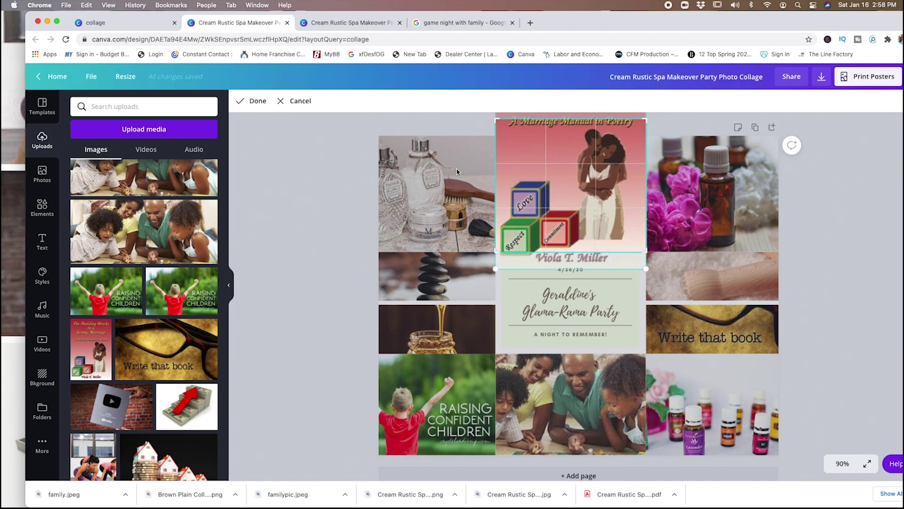
Enlarge the book cover's crop slightly, then trim the frame's lower edge back to the line above the central panel.
{"action": "scroll", "coordinate": [306, 168], "scroll_direction": "up", "scroll_amount": 1}
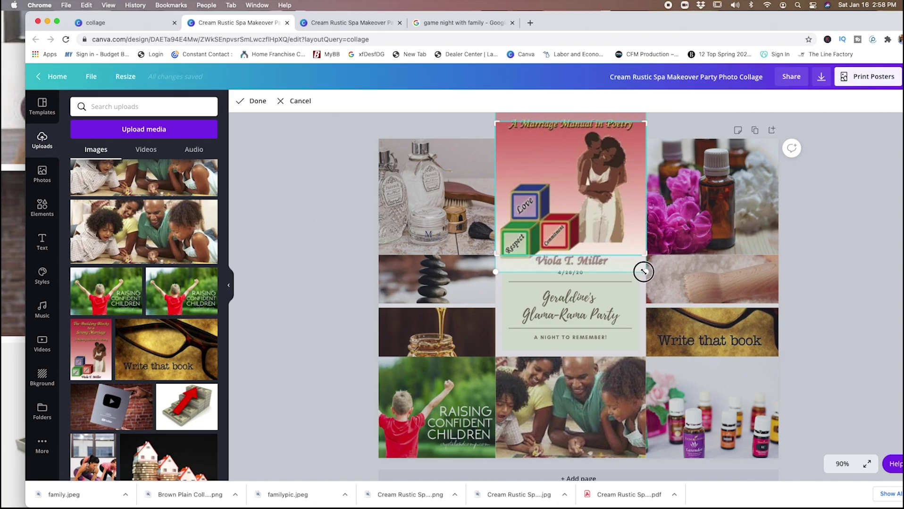
{"action": "left_click_drag", "start_coordinate": [644, 272], "coordinate": [650, 274]}
{"action": "left_click_drag", "start_coordinate": [604, 256], "coordinate": [600, 241]}
{"action": "key", "text": "Return"}
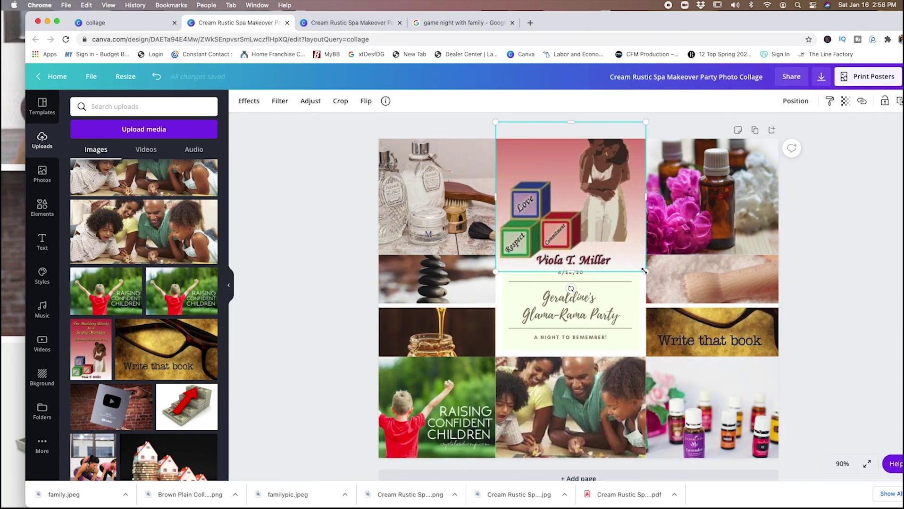
{"action": "left_click_drag", "start_coordinate": [568, 271], "coordinate": [567, 255]}
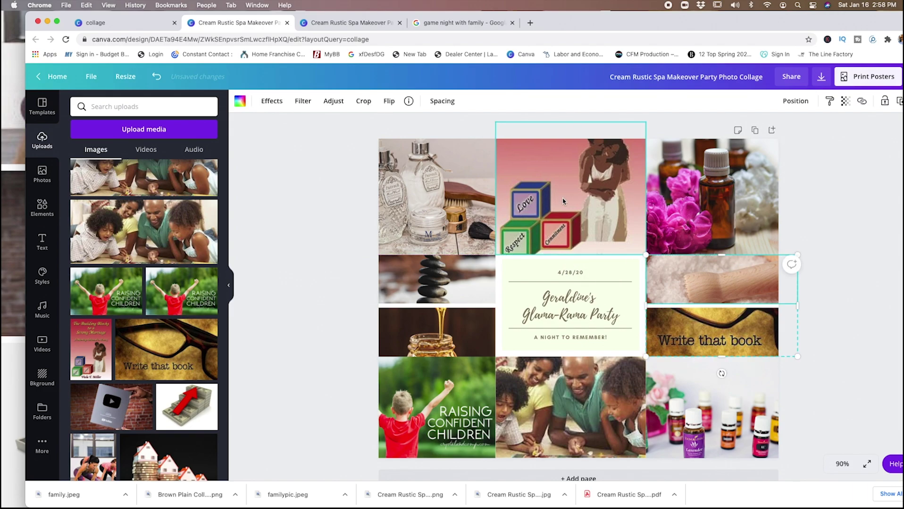
Replace the cosmetics picture with the YouTube play button plaque and the honey picture with the money stairs and red arrow image.
{"action": "left_click_drag", "start_coordinate": [110, 396], "coordinate": [404, 206]}
{"action": "left_click_drag", "start_coordinate": [188, 406], "coordinate": [413, 342]}
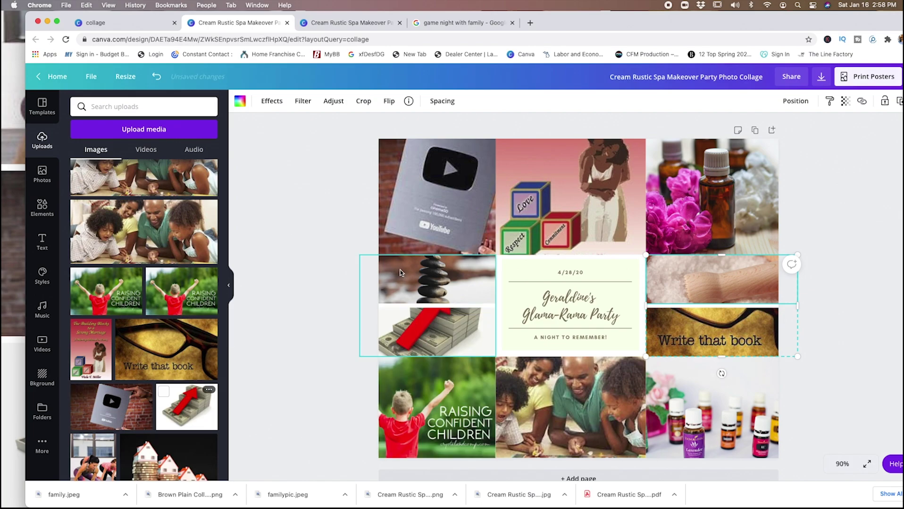
Adjust the money stairs image's crop within its frame to show more of the cash stacks and red arrow.
{"action": "double_click", "coordinate": [408, 329]}
{"action": "left_click_drag", "start_coordinate": [365, 376], "coordinate": [431, 352]}
{"action": "left_click", "coordinate": [270, 326]}
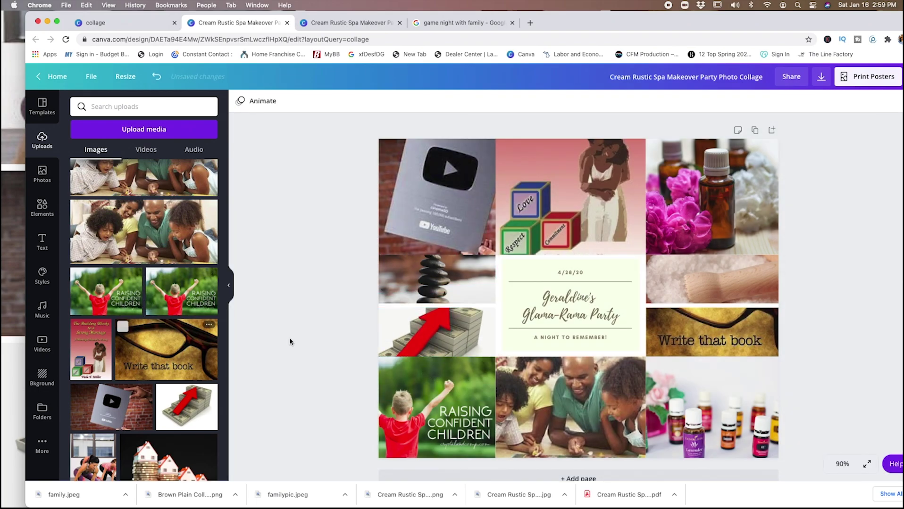
{"action": "left_click", "coordinate": [426, 315]}
{"action": "double_click", "coordinate": [426, 315]}
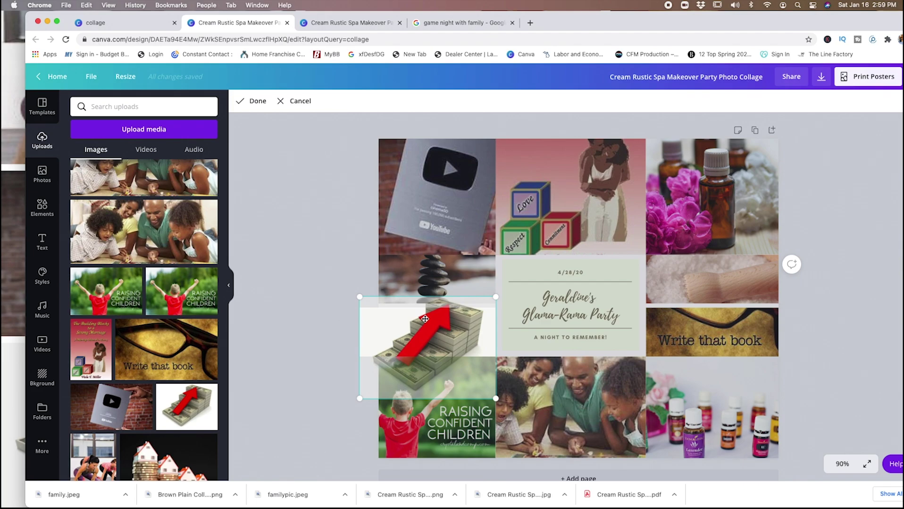
{"action": "left_click", "coordinate": [182, 297]}
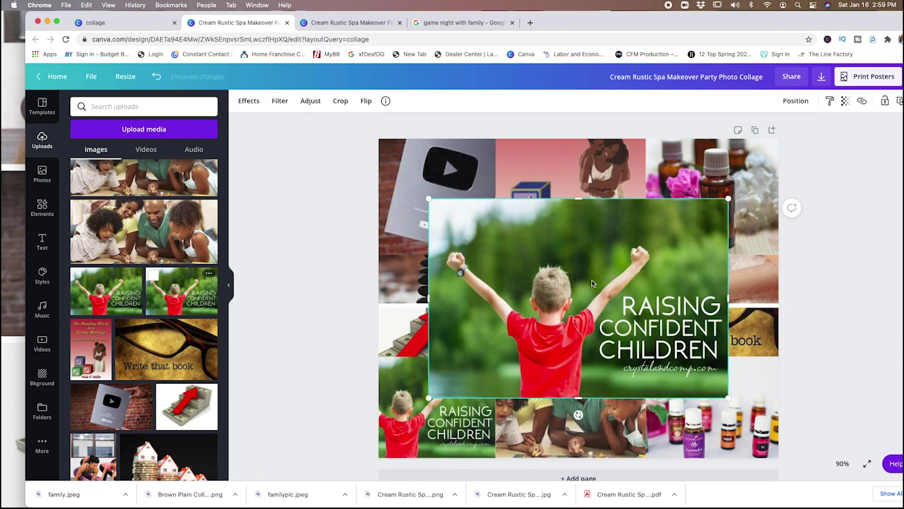
{"action": "key", "text": "Delete"}
Replace the upper oil bottles picture with the women stretching photo and the stacked stones picture with the books and coffee cup image.
{"action": "scroll", "coordinate": [160, 391], "scroll_direction": "down", "scroll_amount": 2}
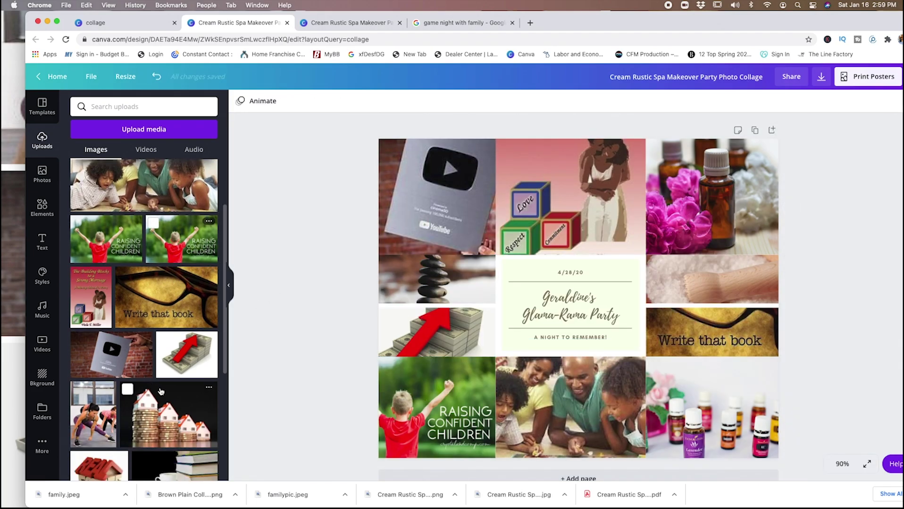
{"action": "scroll", "coordinate": [150, 420], "scroll_direction": "down", "scroll_amount": 2}
{"action": "left_click_drag", "start_coordinate": [94, 368], "coordinate": [730, 176]}
{"action": "left_click_drag", "start_coordinate": [180, 426], "coordinate": [425, 278]}
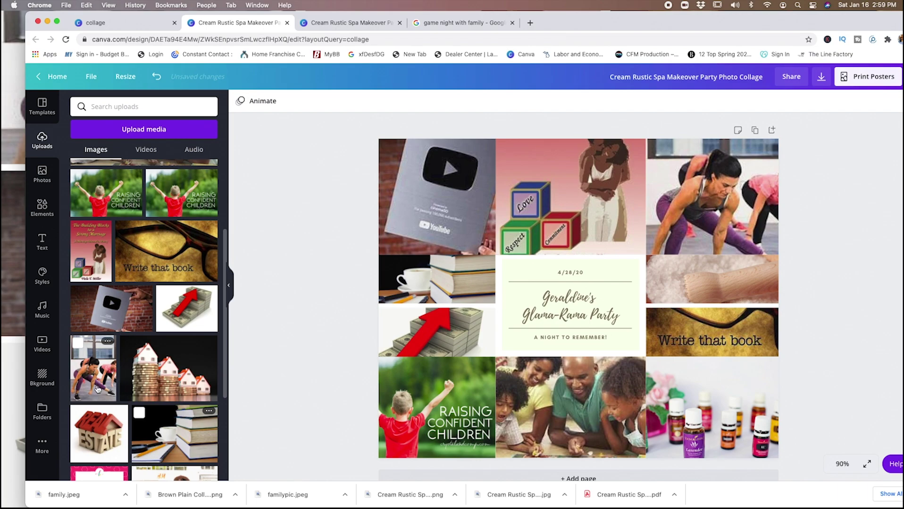
Try the real estate image in the knit sleeve picture's frame and reposition its crop.
{"action": "scroll", "coordinate": [97, 389], "scroll_direction": "down", "scroll_amount": 2}
{"action": "left_click_drag", "start_coordinate": [96, 389], "coordinate": [725, 287]}
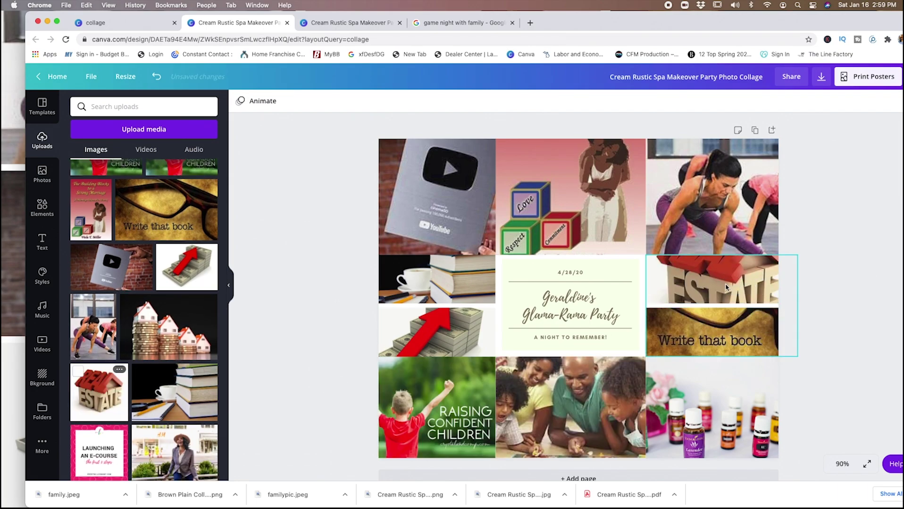
{"action": "double_click", "coordinate": [726, 287]}
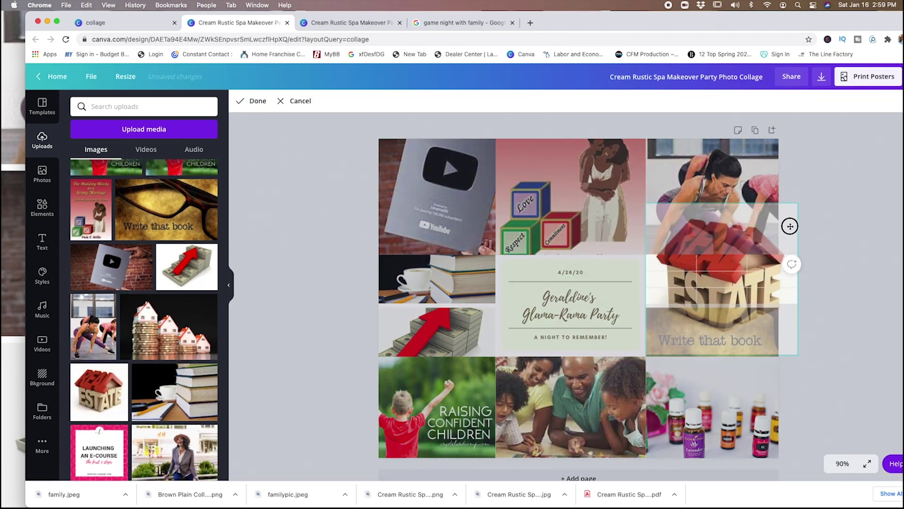
{"action": "left_click_drag", "start_coordinate": [720, 279], "coordinate": [721, 251]}
{"action": "left_click", "coordinate": [285, 100]}
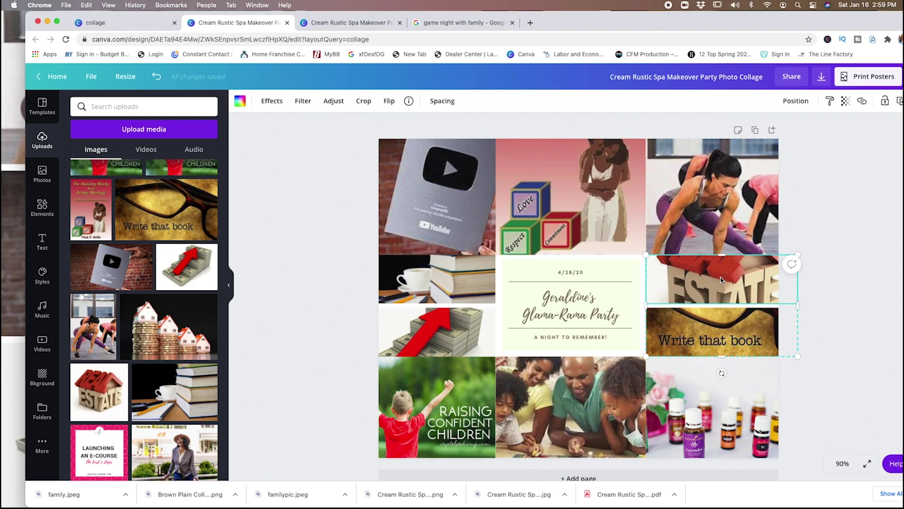
Trim the real estate picture's frame to the page edge and shift its crop to show the red roof.
{"action": "scroll", "coordinate": [687, 288], "scroll_direction": "down", "scroll_amount": 1}
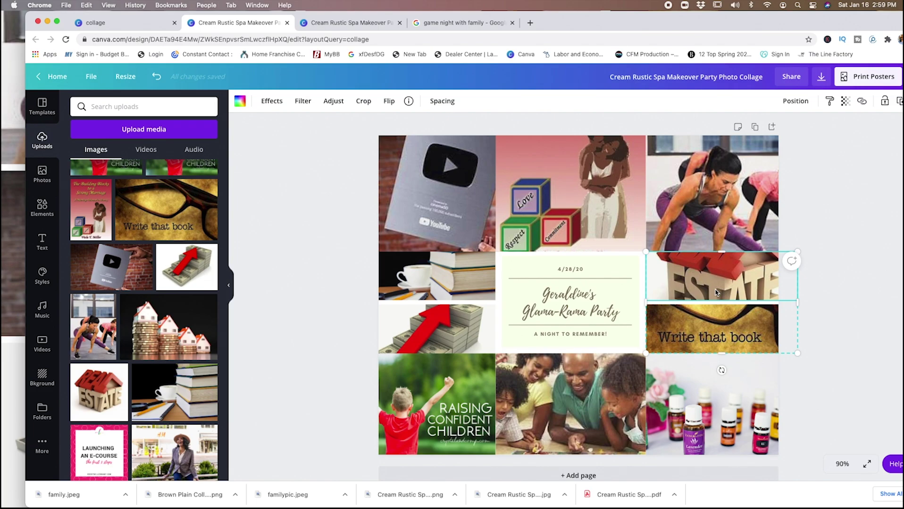
{"action": "left_click_drag", "start_coordinate": [796, 302], "coordinate": [778, 303]}
{"action": "double_click", "coordinate": [726, 269]}
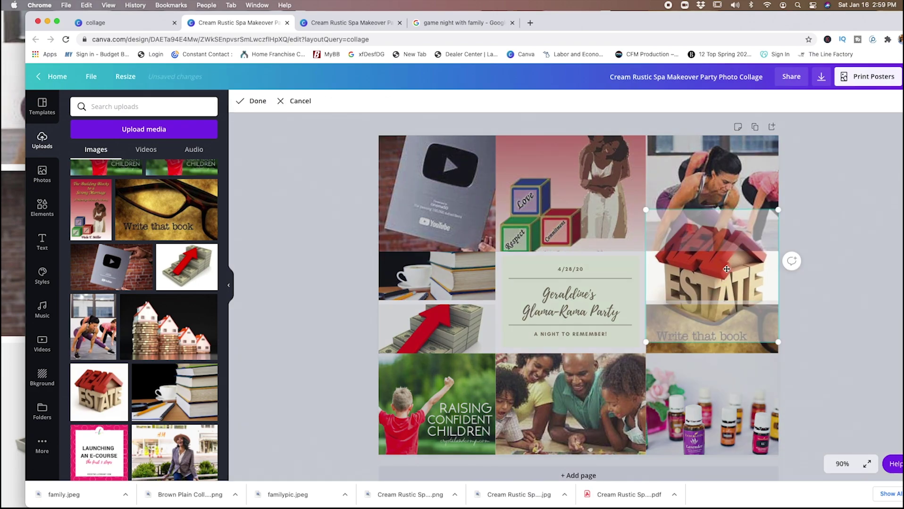
{"action": "left_click_drag", "start_coordinate": [723, 283], "coordinate": [724, 277]}
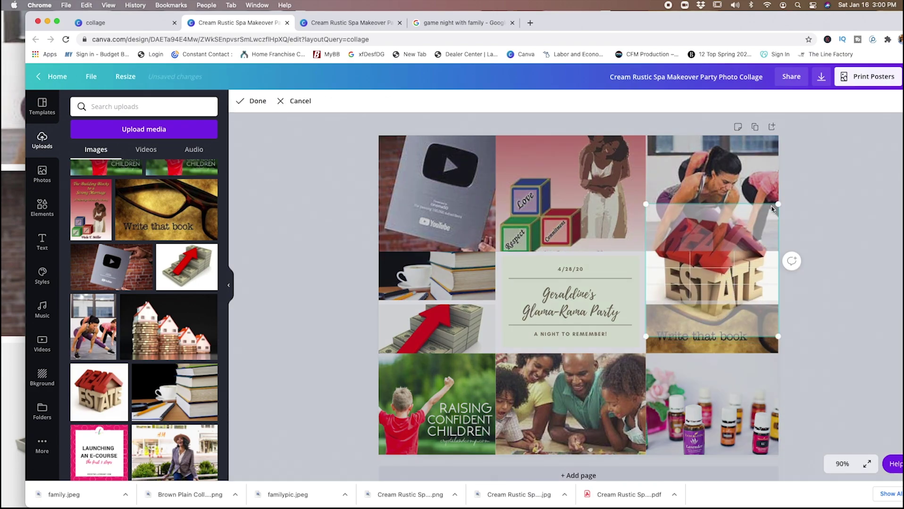
{"action": "left_click_drag", "start_coordinate": [772, 208], "coordinate": [762, 238]}
{"action": "left_click", "coordinate": [375, 267]}
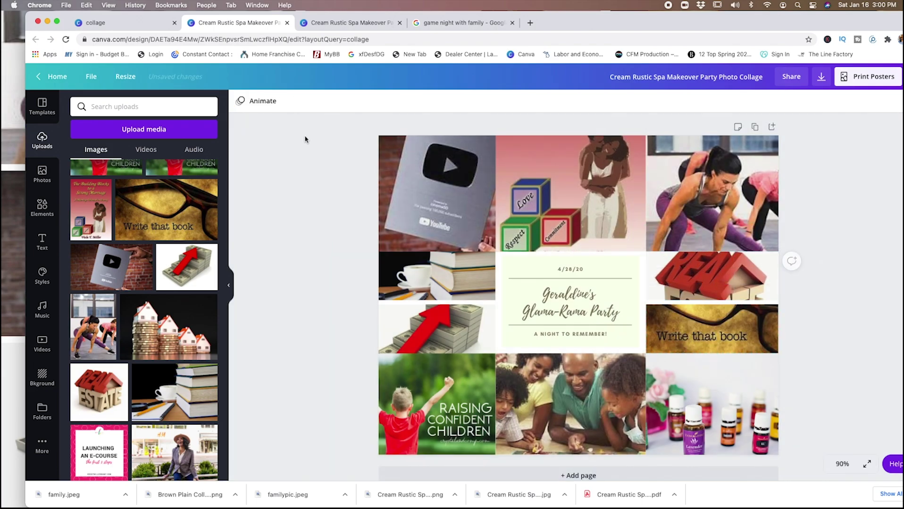
Undo the real estate picture's crop, frame trim and placement.
{"action": "left_click", "coordinate": [153, 75]}
{"action": "left_click", "coordinate": [154, 76]}
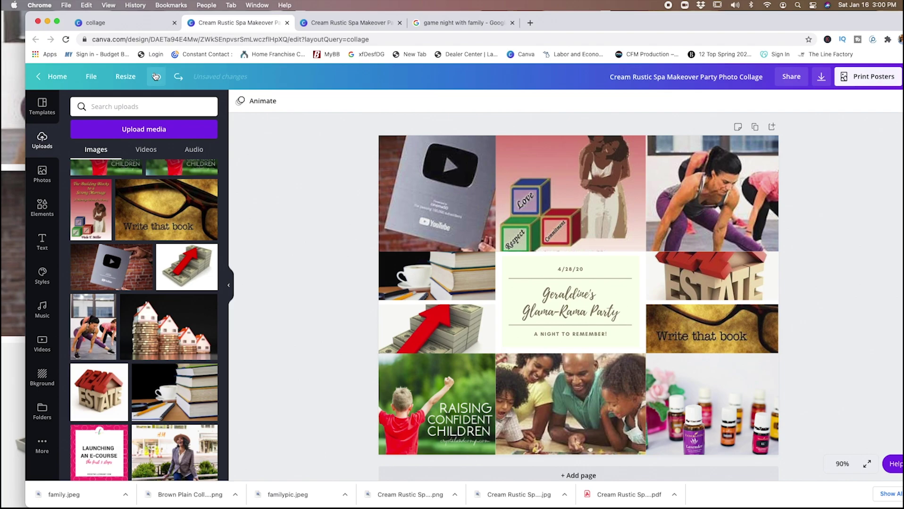
{"action": "left_click", "coordinate": [155, 77]}
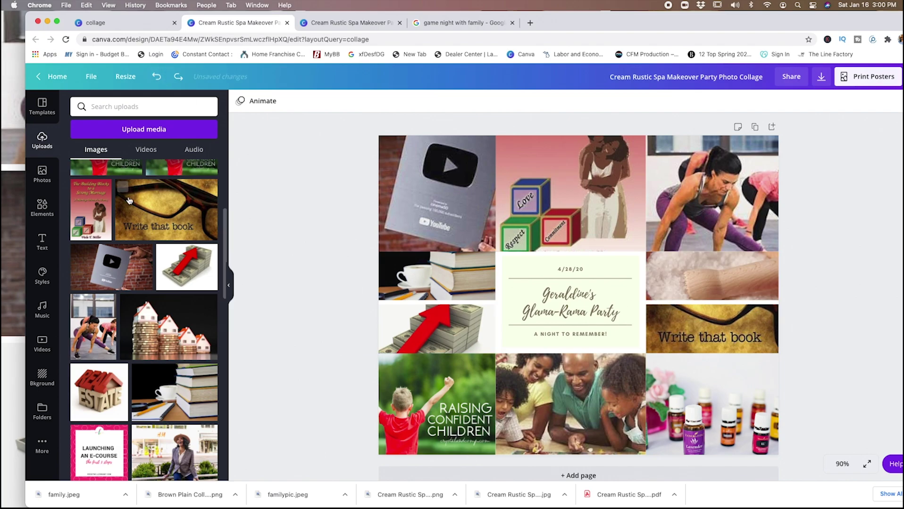
Replace the lower essential oils picture with the real estate image and the knit sleeve picture with the "Launching an E-Course" image.
{"action": "left_click_drag", "start_coordinate": [99, 391], "coordinate": [755, 425]}
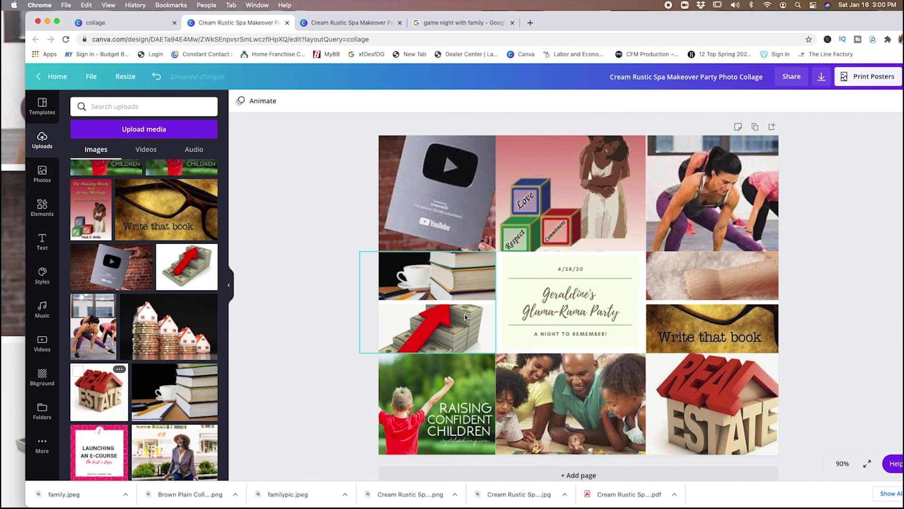
{"action": "scroll", "coordinate": [101, 448], "scroll_direction": "down", "scroll_amount": 1}
{"action": "left_click_drag", "start_coordinate": [101, 431], "coordinate": [666, 276]}
Shift the e-course image down within its frame so both lines of the title are centred in view.
{"action": "double_click", "coordinate": [729, 283]}
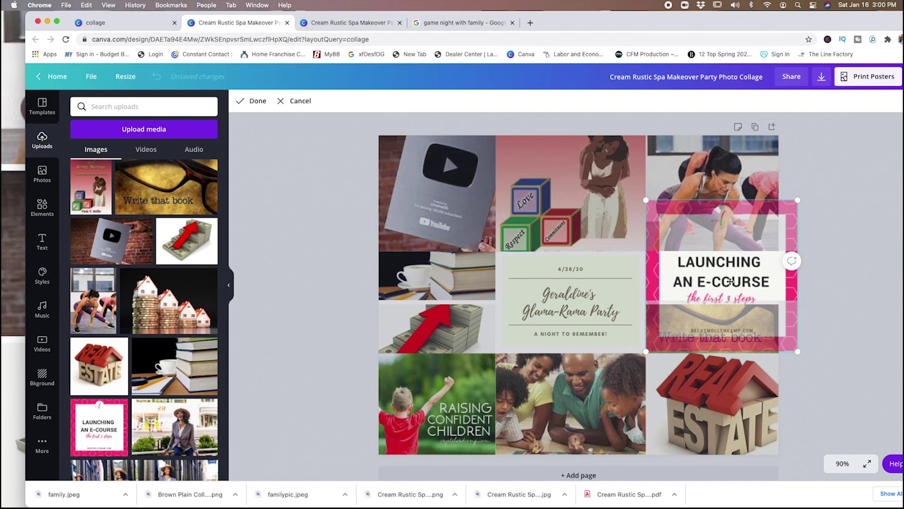
{"action": "left_click_drag", "start_coordinate": [729, 290], "coordinate": [729, 299]}
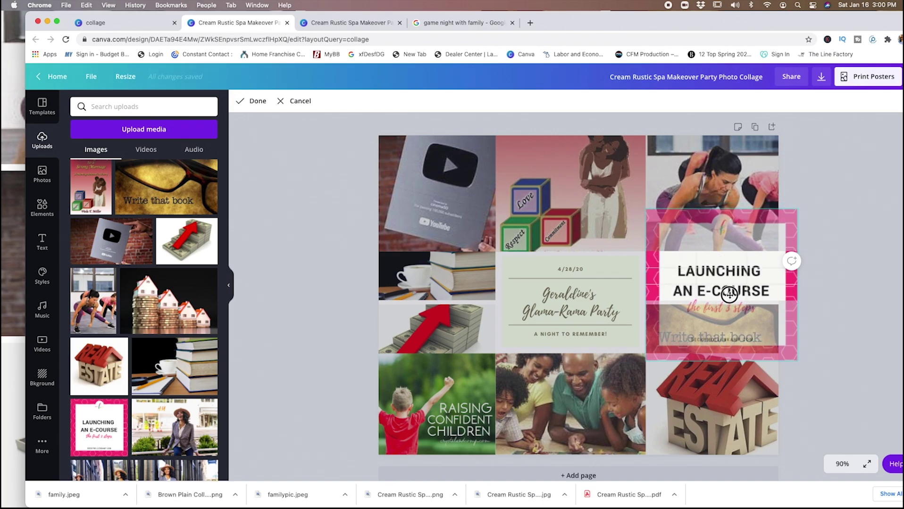
{"action": "left_click", "coordinate": [813, 297]}
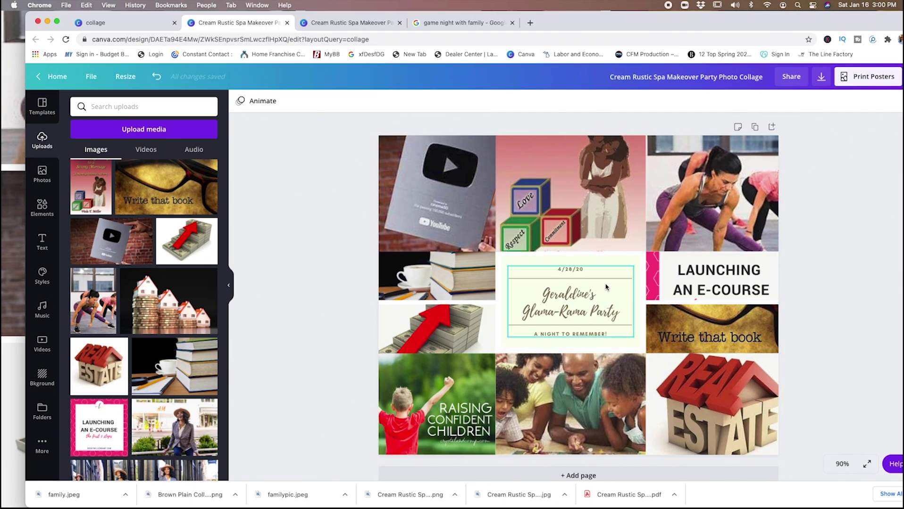
Replace the date in the central panel with "2021 VISION".
{"action": "left_click", "coordinate": [588, 270]}
{"action": "key", "text": "BackSpace"}
{"action": "key", "text": "BackSpace"}
{"action": "key", "text": "BackSpace"}
{"action": "key", "text": "BackSpace"}
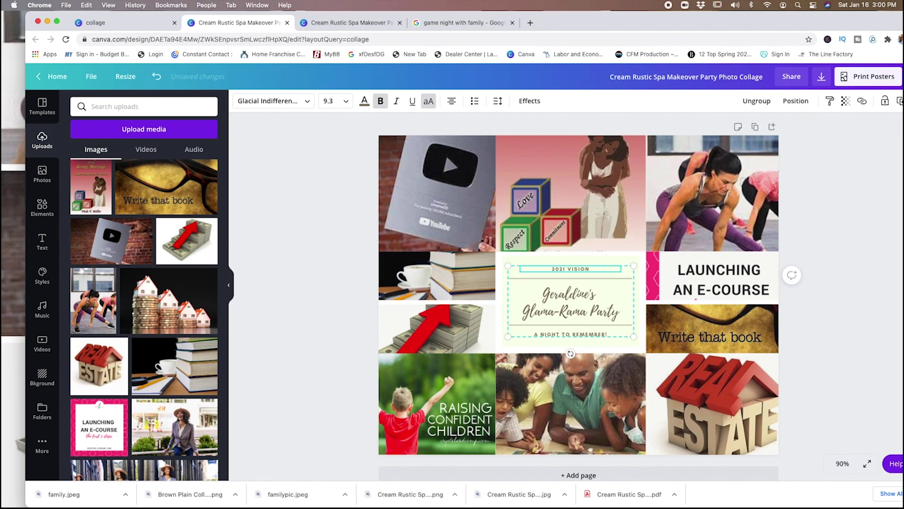
Replace the script heading in the central panel with "Why Not Me!!!!".
{"action": "left_click", "coordinate": [611, 316]}
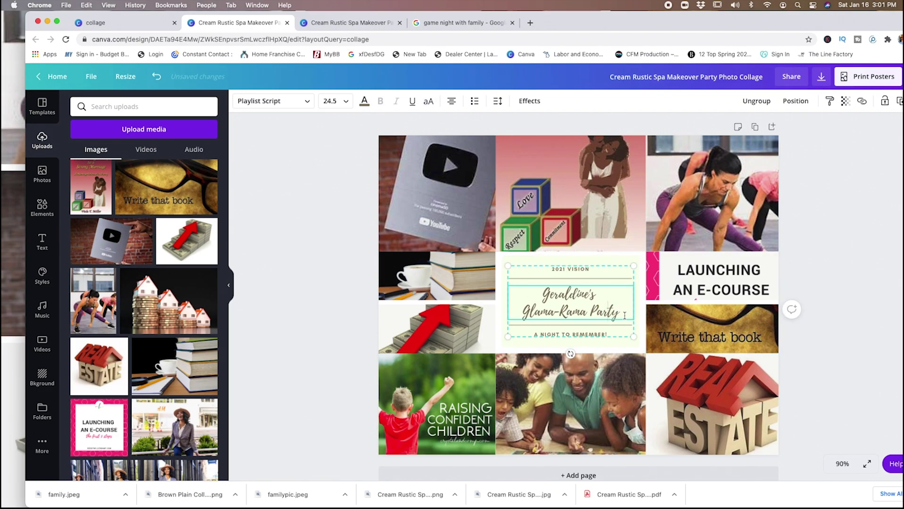
{"action": "left_click_drag", "start_coordinate": [623, 316], "coordinate": [501, 283]}
{"action": "type", "text": "W"}
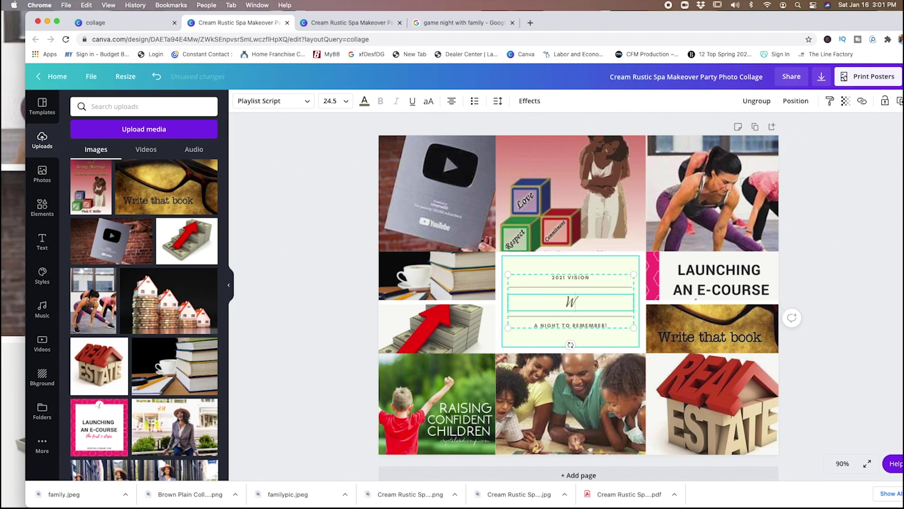
{"action": "type", "text": "hy Not Me!!!!"}
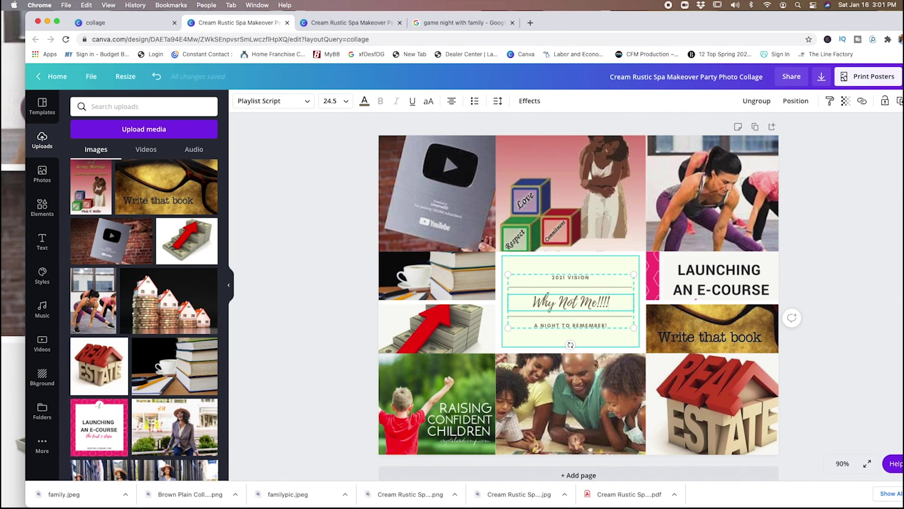
Delete the "A NIGHT TO REMEMBER!" text from the bottom of the central panel.
{"action": "scroll", "coordinate": [540, 284], "scroll_direction": "up", "scroll_amount": 1}
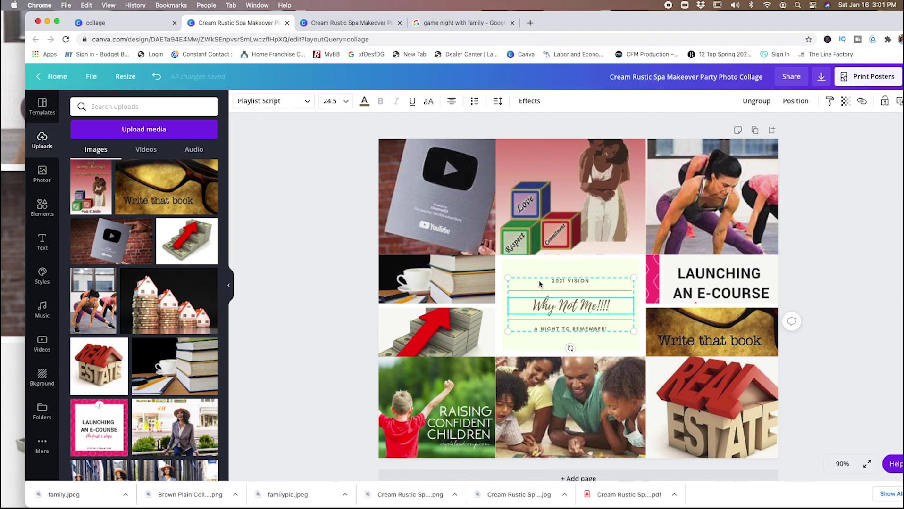
{"action": "left_click", "coordinate": [591, 330]}
{"action": "key", "text": "BackSpace"}
{"action": "left_click_drag", "start_coordinate": [612, 328], "coordinate": [525, 329]}
{"action": "key", "text": "BackSpace"}
Enlarge the central text group to span the full width of the cream panel.
{"action": "left_click", "coordinate": [573, 343]}
{"action": "left_click", "coordinate": [581, 330]}
{"action": "left_click_drag", "start_coordinate": [510, 332], "coordinate": [502, 335]}
{"action": "left_click_drag", "start_coordinate": [634, 335], "coordinate": [638, 337]}
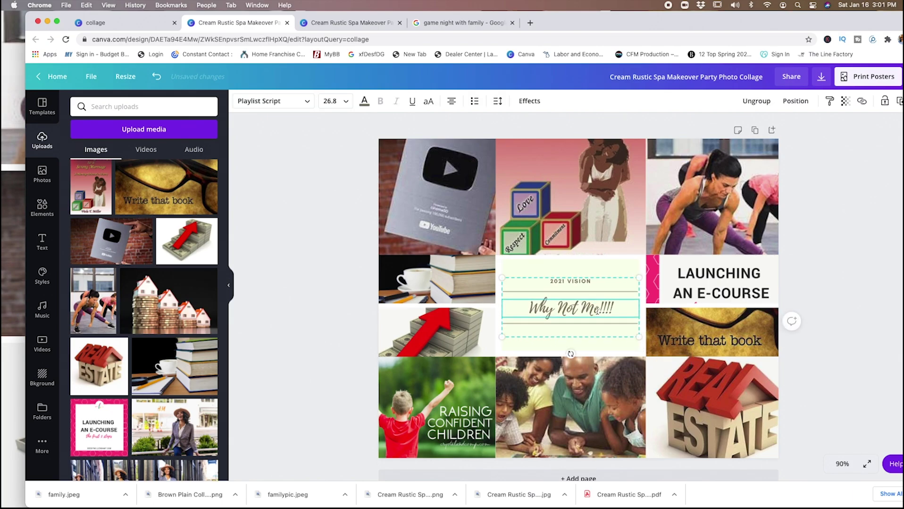
Ungroup the central text, enlarge the "Why Not Me!!!!" heading to size 29.2 and recentre it between the divider lines.
{"action": "left_click", "coordinate": [756, 101]}
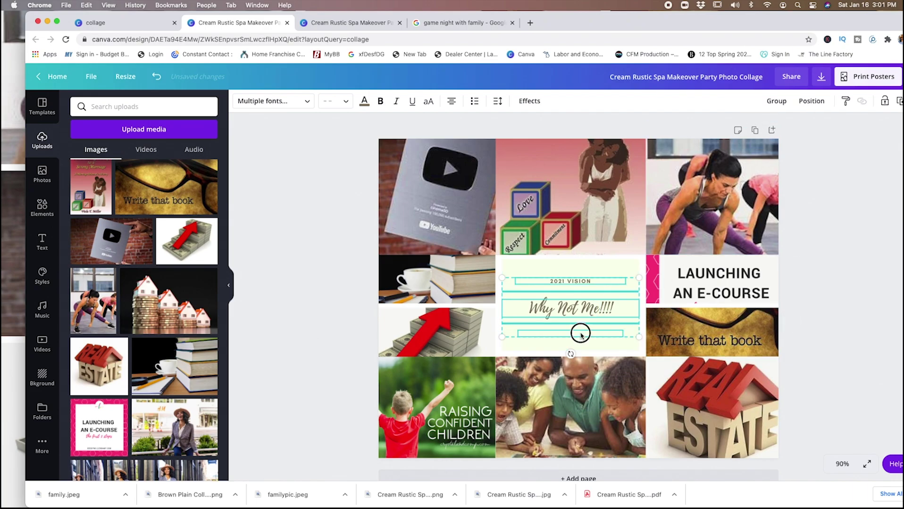
{"action": "left_click", "coordinate": [629, 284]}
{"action": "left_click", "coordinate": [592, 308]}
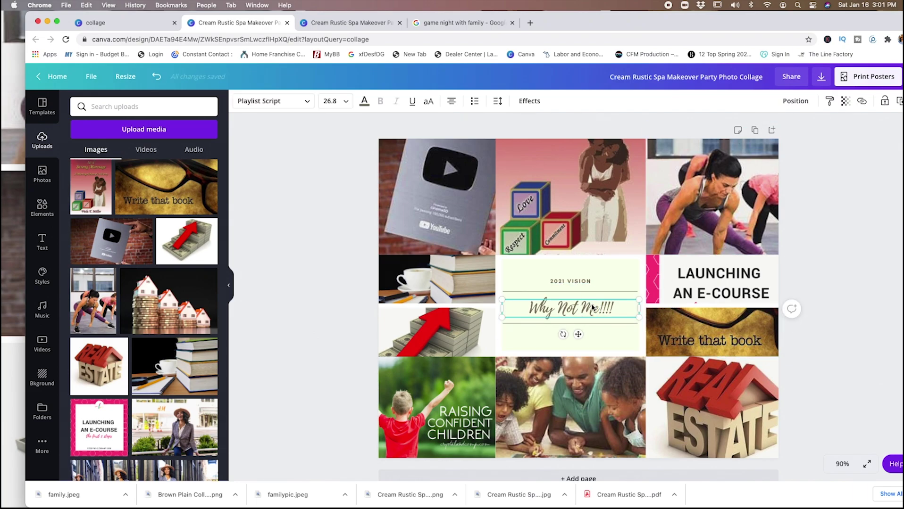
{"action": "left_click_drag", "start_coordinate": [501, 306], "coordinate": [528, 313]}
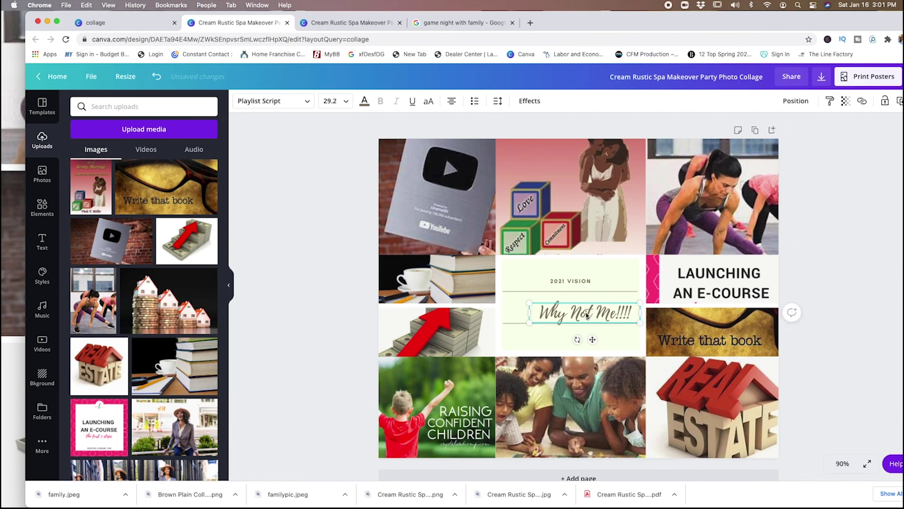
{"action": "left_click_drag", "start_coordinate": [592, 339], "coordinate": [571, 336]}
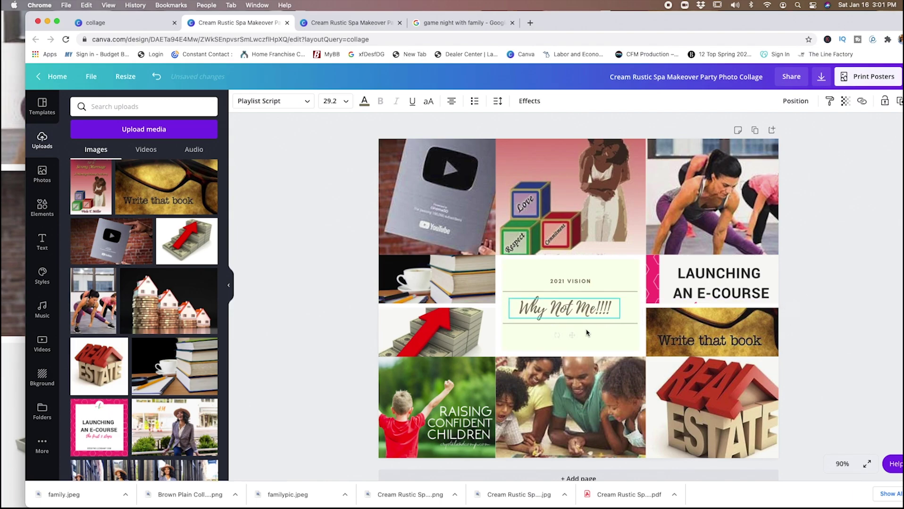
Move the lower divider line down in the central panel and lower the "Why Not Me!!!!" heading to sit just above it.
{"action": "left_click", "coordinate": [630, 325]}
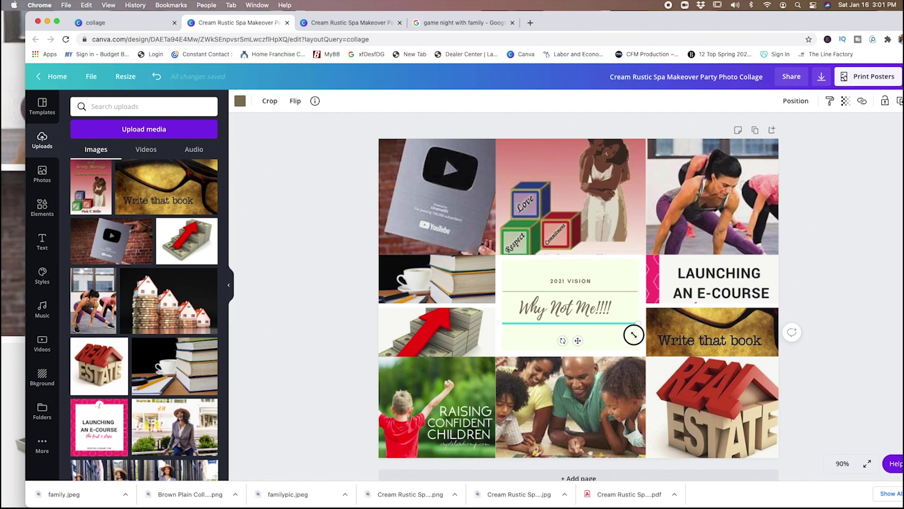
{"action": "left_click", "coordinate": [571, 312]}
{"action": "left_click_drag", "start_coordinate": [573, 336], "coordinate": [569, 349]}
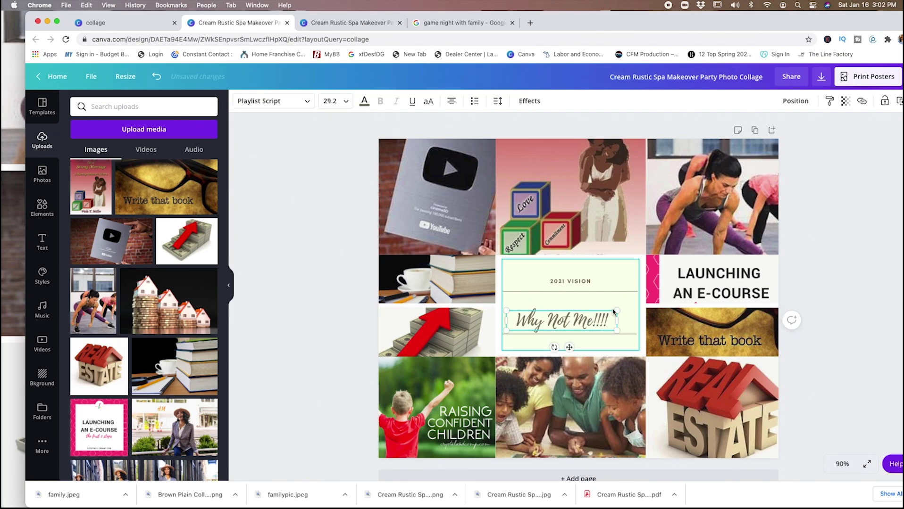
Enlarge the "Why Not Me!!!!" heading to size 35.8 and centre it between the two divider lines.
{"action": "left_click_drag", "start_coordinate": [615, 309], "coordinate": [635, 305]}
{"action": "left_click_drag", "start_coordinate": [506, 306], "coordinate": [501, 305]}
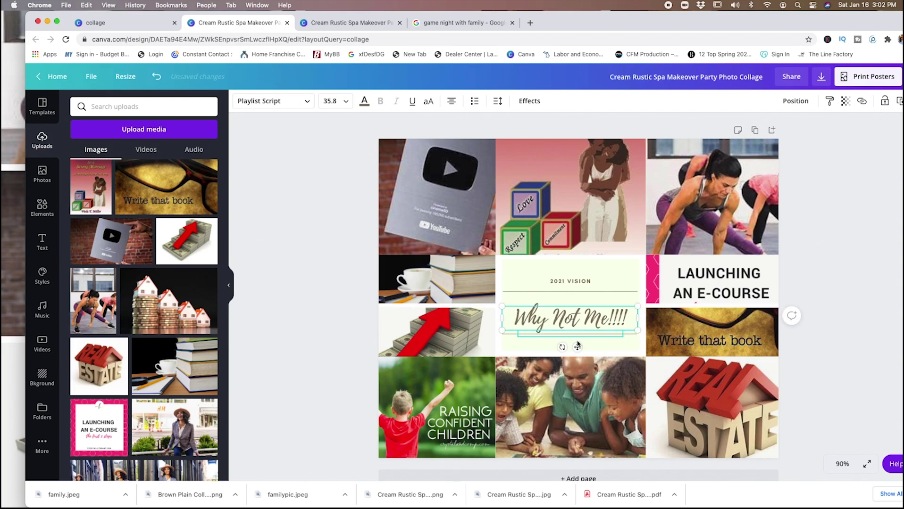
{"action": "left_click_drag", "start_coordinate": [573, 346], "coordinate": [575, 343]}
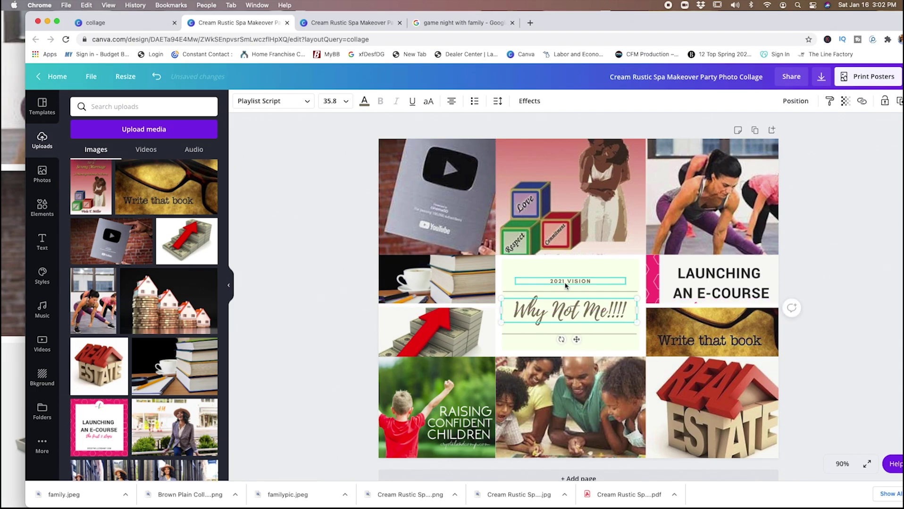
Enlarge the "2021 VISION" text so its box matches the width of the divider lines.
{"action": "left_click", "coordinate": [567, 282]}
{"action": "mouse_move", "coordinate": [514, 276]}
{"action": "left_mouse_down"}
{"action": "mouse_move", "coordinate": [503, 268]}
{"action": "mouse_move", "coordinate": [503, 276]}
{"action": "left_mouse_up"}
{"action": "left_click_drag", "start_coordinate": [624, 279], "coordinate": [637, 278]}
Try the light green and dark green photo colours from the child-in-red picture as the central panel's fill.
{"action": "left_click", "coordinate": [615, 333]}
{"action": "left_click", "coordinate": [617, 346]}
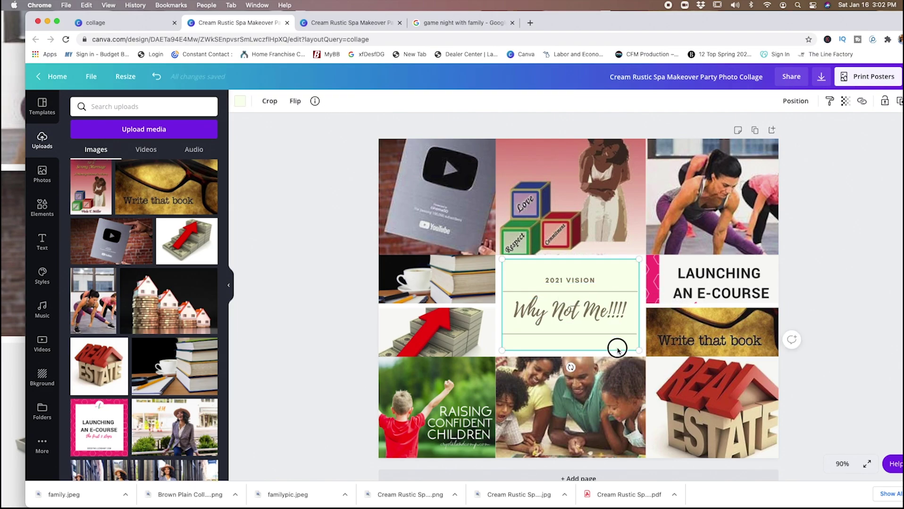
{"action": "left_click", "coordinate": [617, 324]}
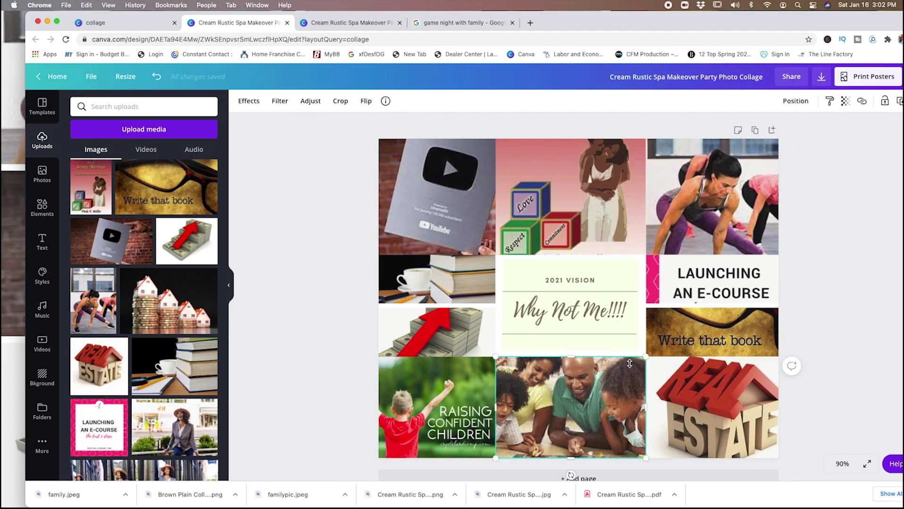
{"action": "left_click", "coordinate": [626, 267]}
{"action": "left_click", "coordinate": [240, 101]}
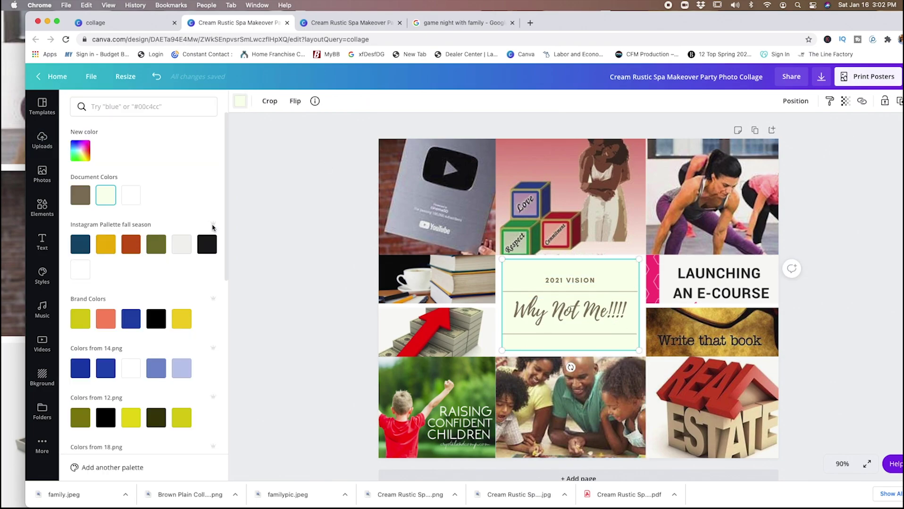
{"action": "scroll", "coordinate": [117, 323], "scroll_direction": "down", "scroll_amount": 6}
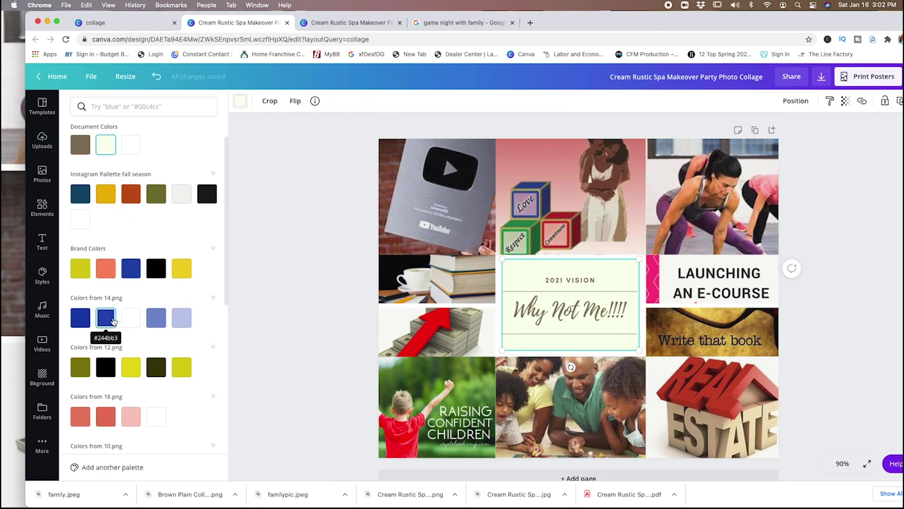
{"action": "scroll", "coordinate": [114, 326], "scroll_direction": "down", "scroll_amount": 2}
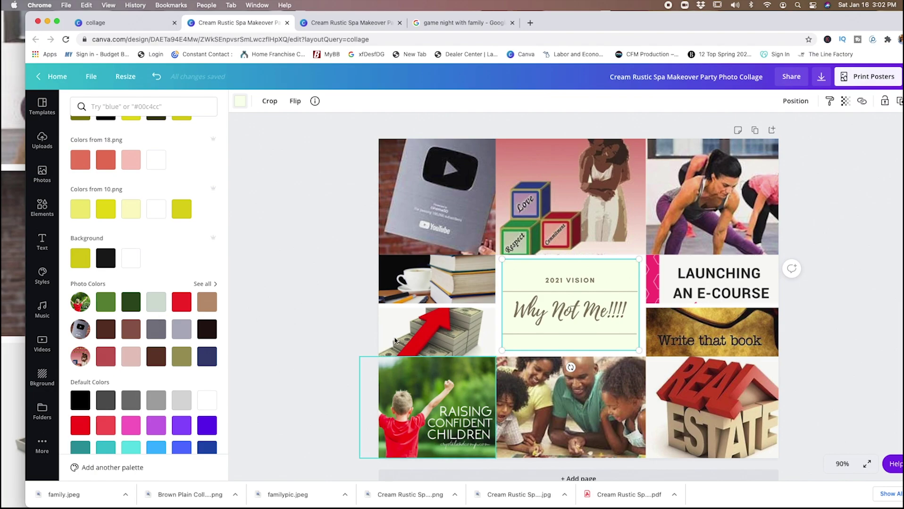
{"action": "left_click", "coordinate": [203, 286]}
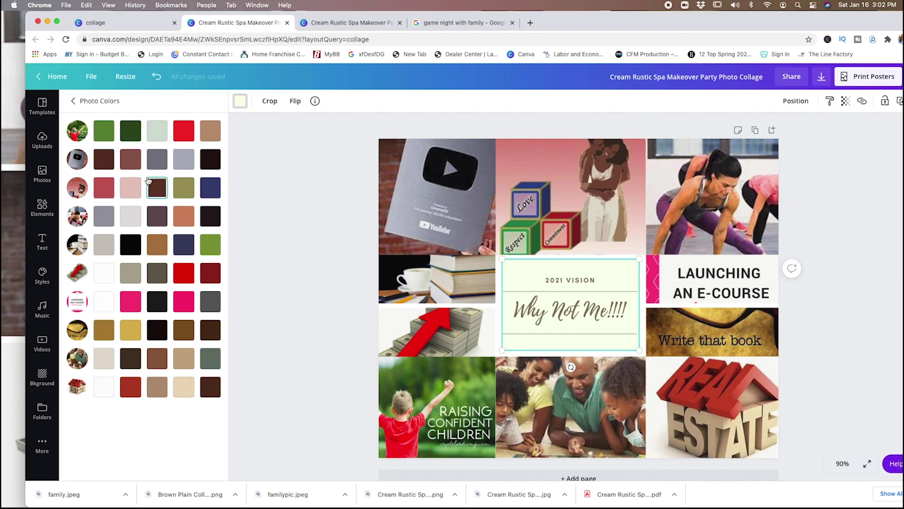
{"action": "left_click", "coordinate": [105, 131]}
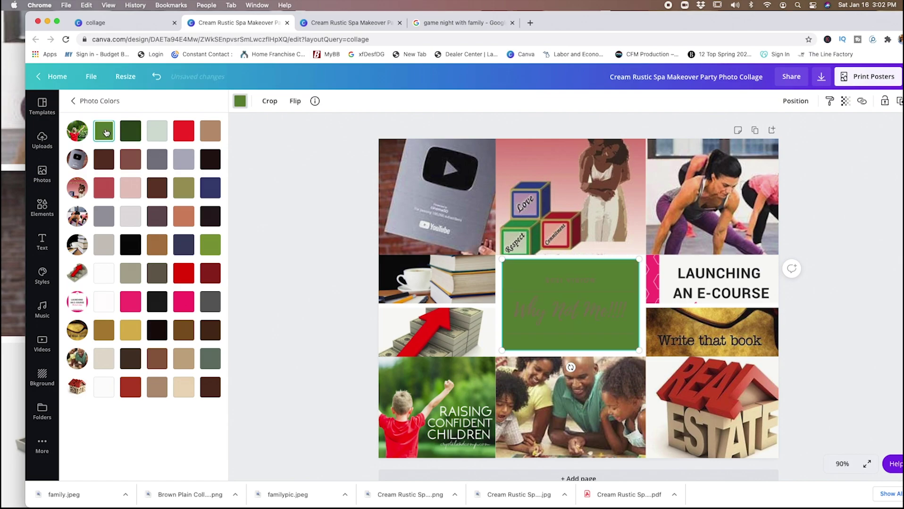
{"action": "left_click", "coordinate": [134, 135]}
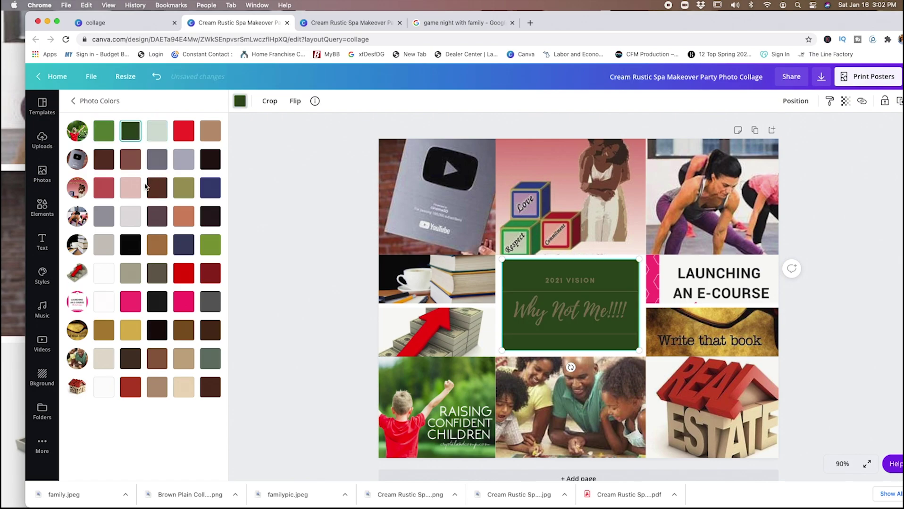
Try brown, pink and near-black photo colours on the central panel, and undo the near-black fill.
{"action": "left_click", "coordinate": [160, 360]}
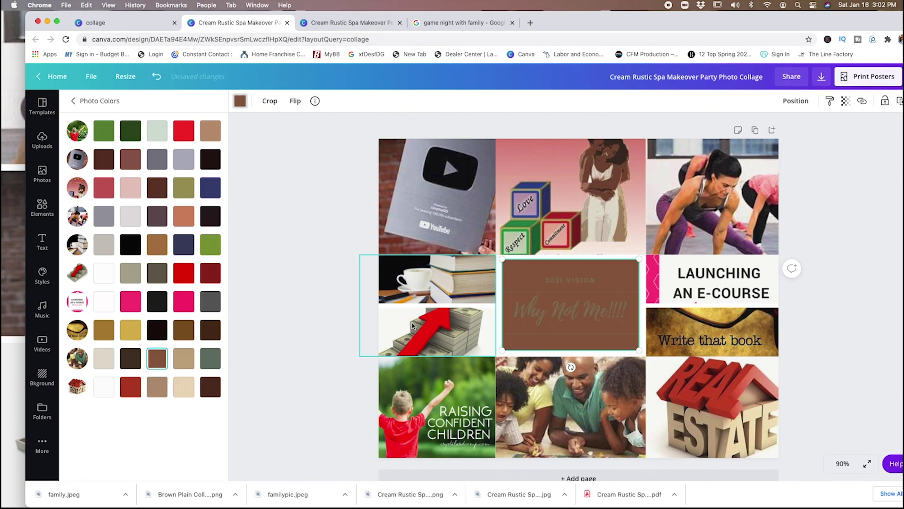
{"action": "left_click", "coordinate": [184, 304]}
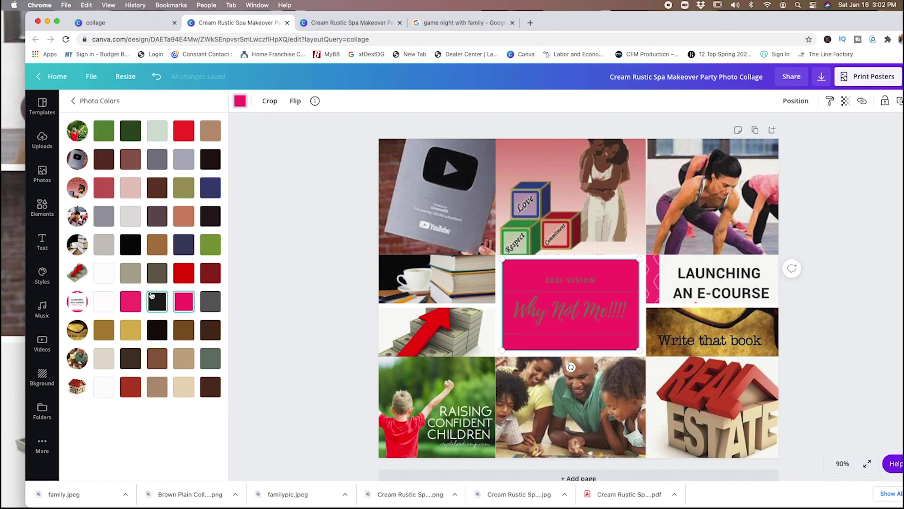
{"action": "left_click", "coordinate": [209, 159]}
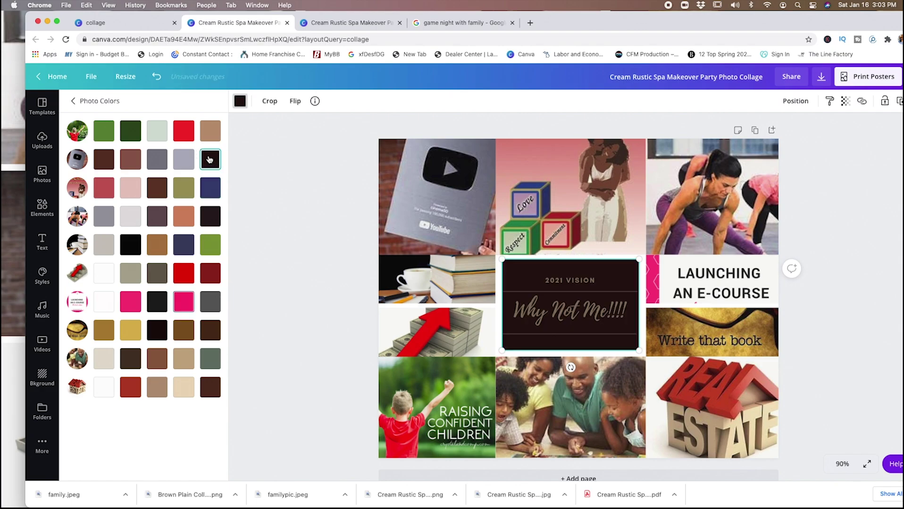
{"action": "left_click", "coordinate": [535, 322]}
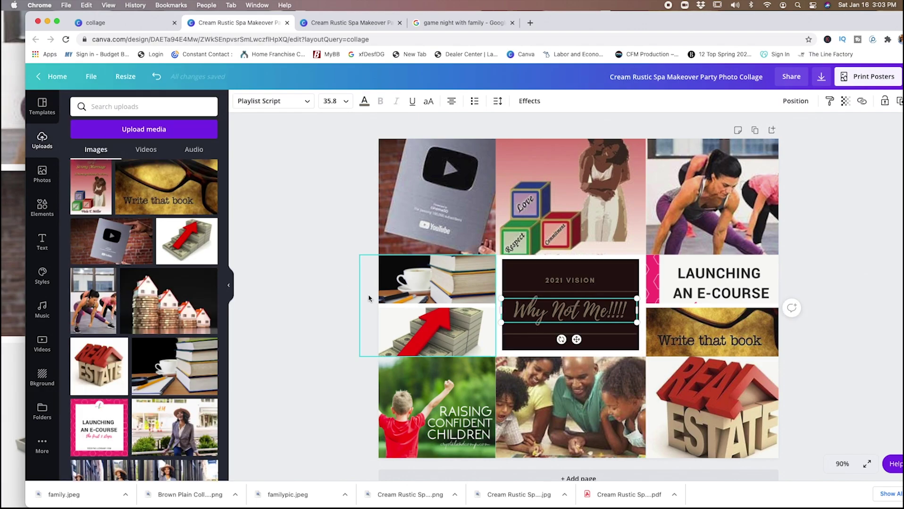
{"action": "left_click", "coordinate": [151, 80]}
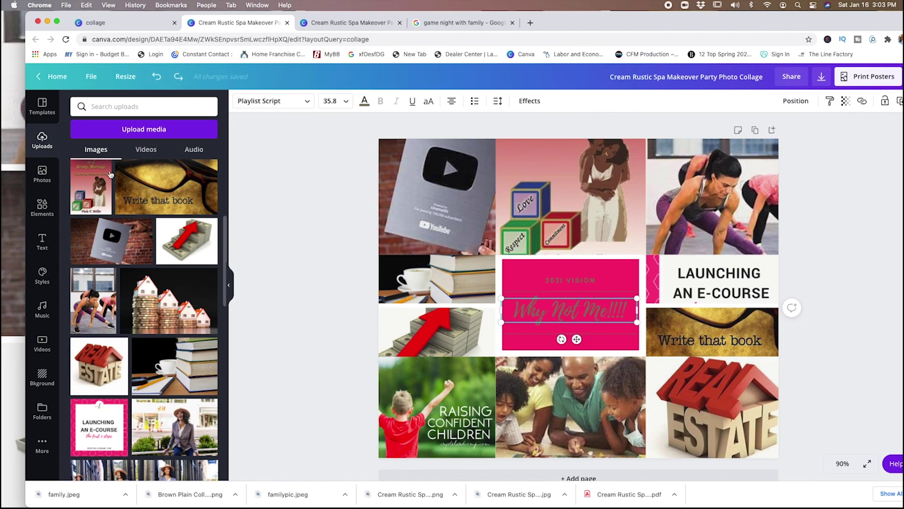
Fill the central panel with the navy blue photo colour taken from the couple-and-blocks picture.
{"action": "left_click", "coordinate": [502, 262]}
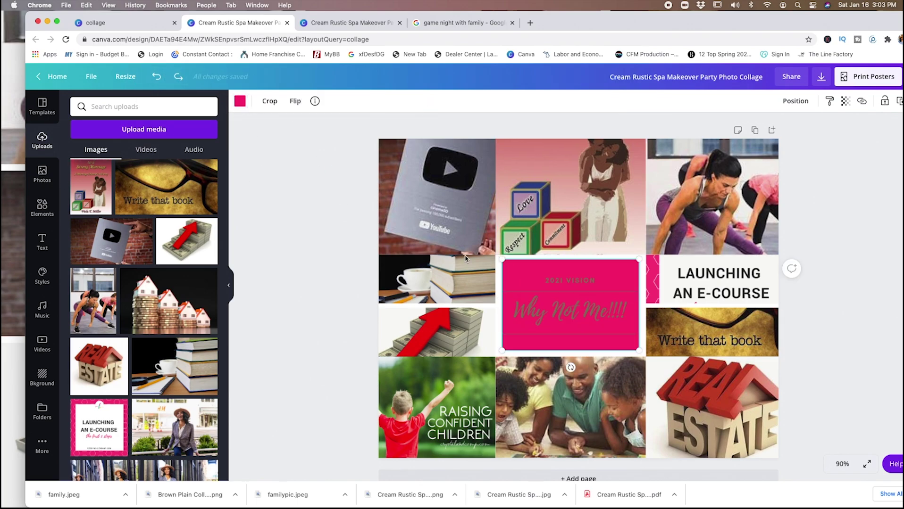
{"action": "left_click", "coordinate": [239, 101]}
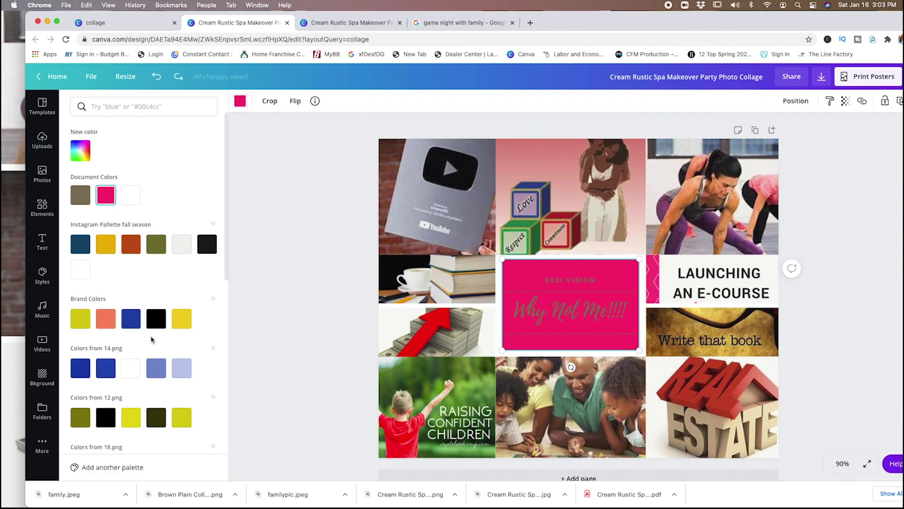
{"action": "scroll", "coordinate": [99, 359], "scroll_direction": "down", "scroll_amount": 3}
{"action": "scroll", "coordinate": [99, 359], "scroll_direction": "down", "scroll_amount": 8}
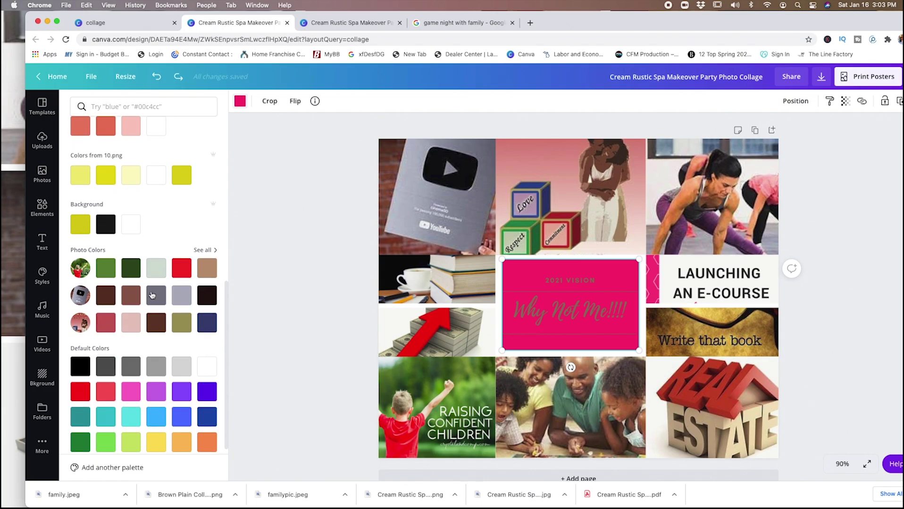
{"action": "left_click", "coordinate": [200, 251]}
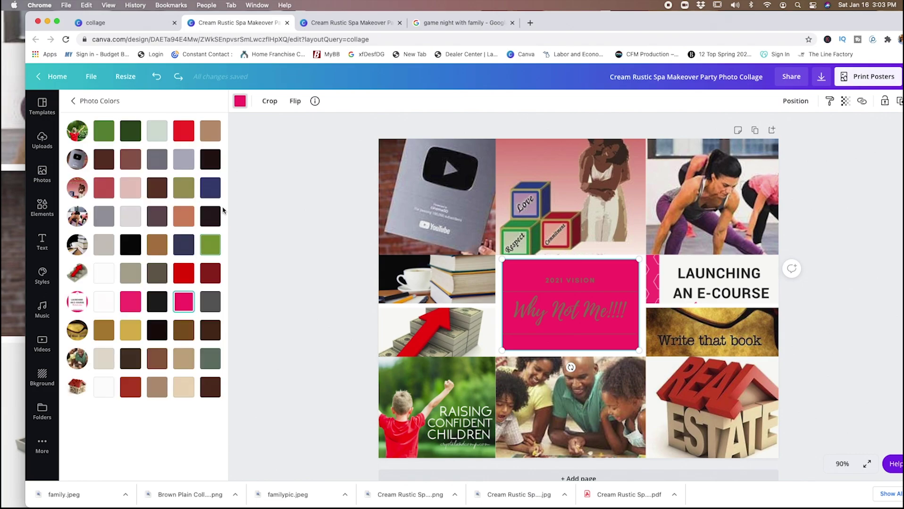
{"action": "left_click", "coordinate": [210, 188]}
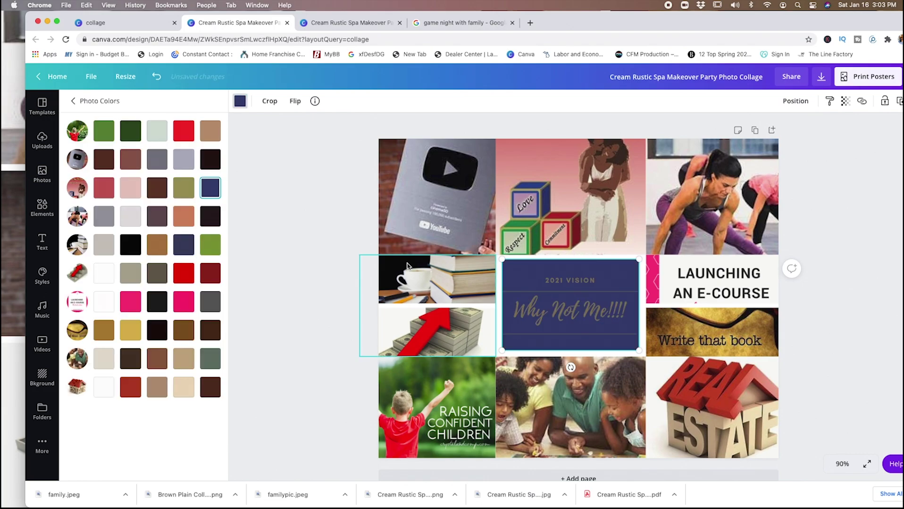
Recolour the "Why Not Me!!!!" heading and the "2021 VISION" text in the central panel white.
{"action": "left_click", "coordinate": [561, 323]}
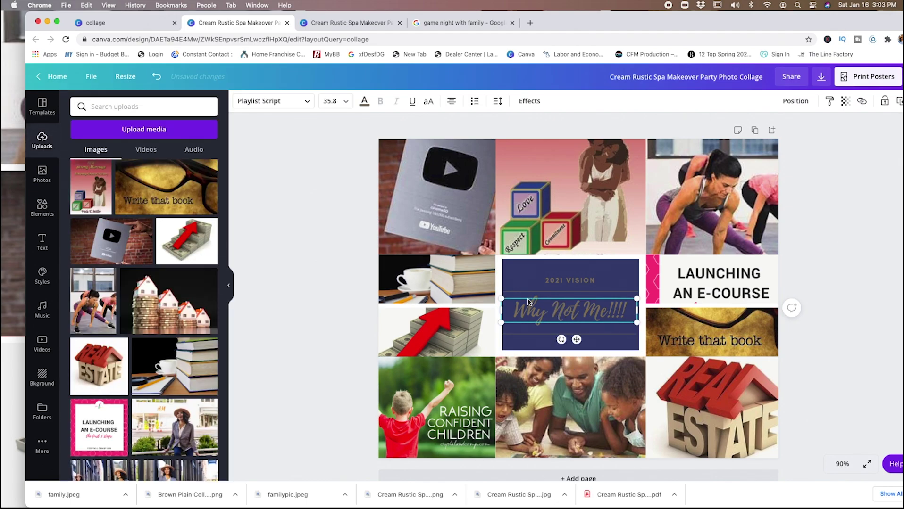
{"action": "left_click", "coordinate": [593, 281]}
{"action": "left_click", "coordinate": [595, 318]}
{"action": "left_click", "coordinate": [364, 101]}
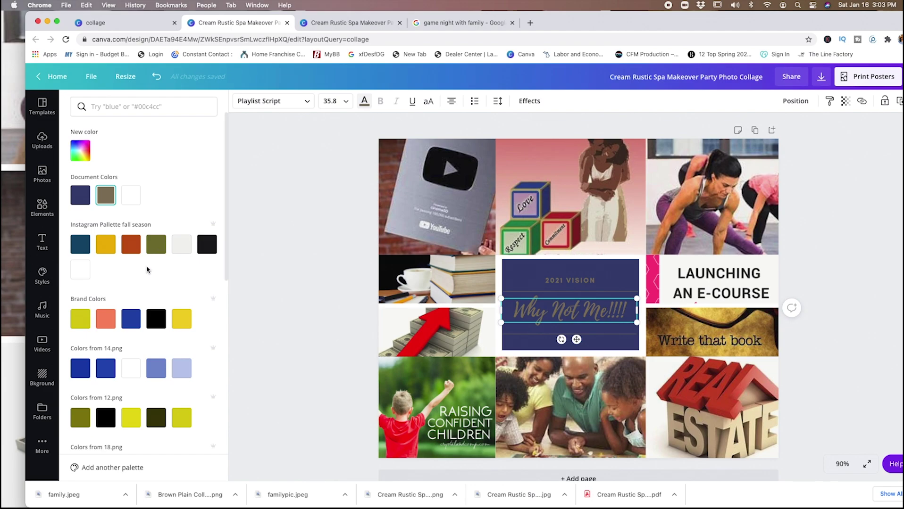
{"action": "left_click", "coordinate": [131, 368]}
{"action": "left_click", "coordinate": [567, 280]}
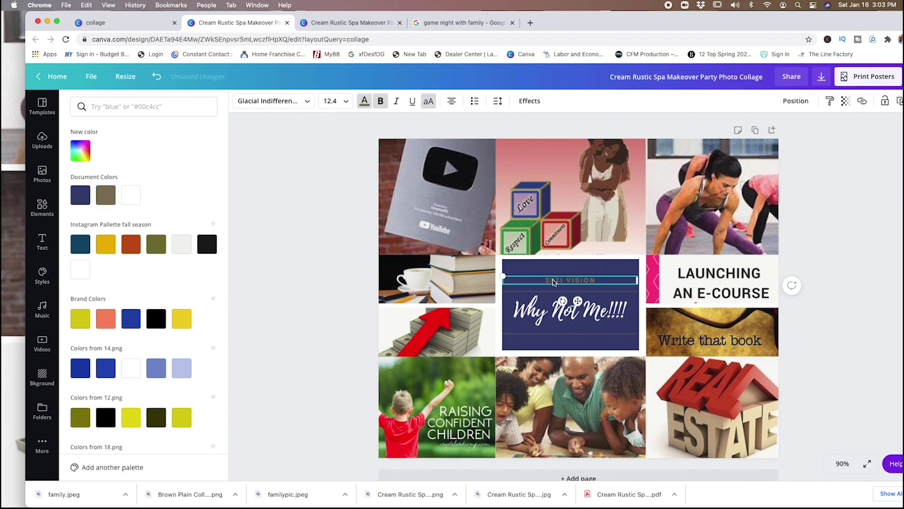
{"action": "left_click", "coordinate": [130, 368]}
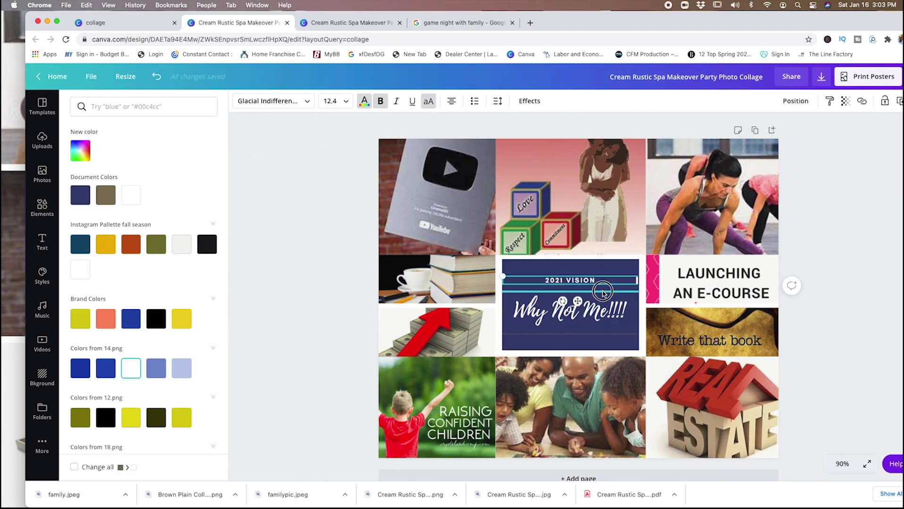
Recolour both divider lines in the central panel white and deselect everything.
{"action": "left_click", "coordinate": [603, 292]}
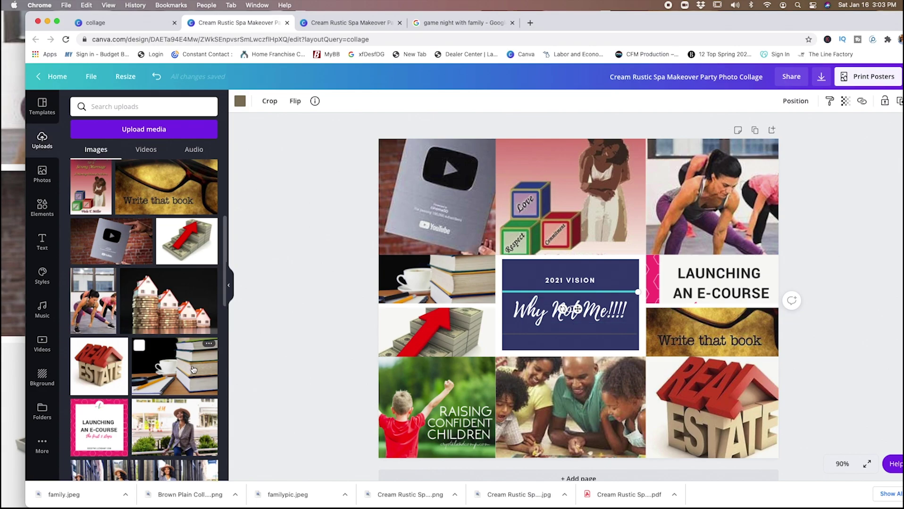
{"action": "left_click", "coordinate": [240, 101]}
{"action": "left_click", "coordinate": [611, 338]}
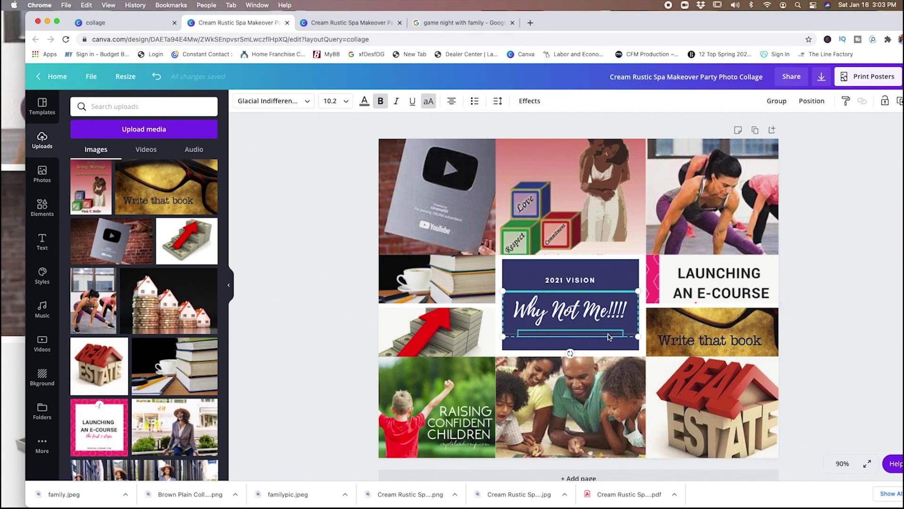
{"action": "left_click", "coordinate": [364, 101]}
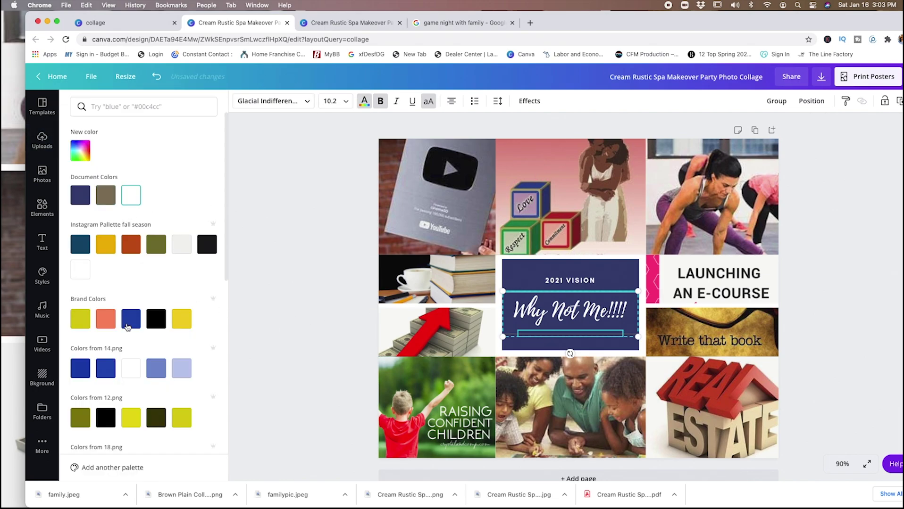
{"action": "left_click", "coordinate": [130, 368]}
{"action": "left_click", "coordinate": [568, 351]}
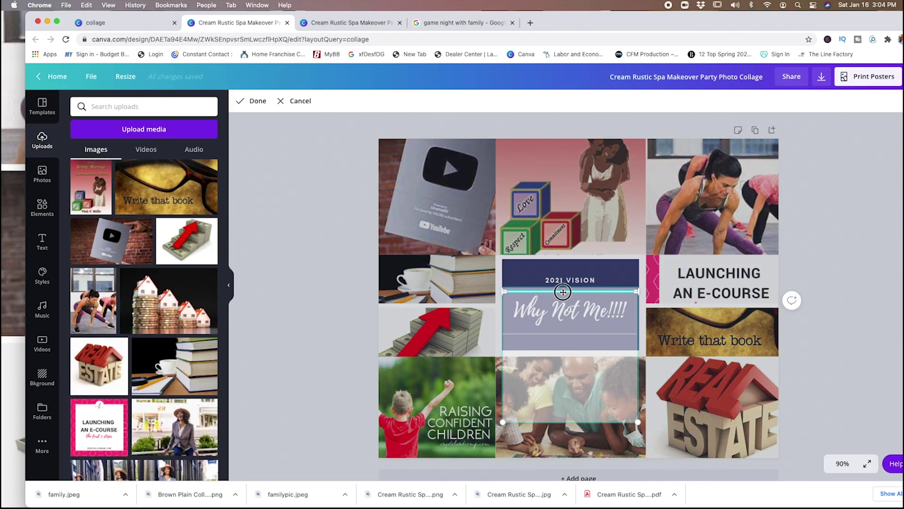
{"action": "left_click", "coordinate": [337, 299]}
{"action": "left_click", "coordinate": [589, 333]}
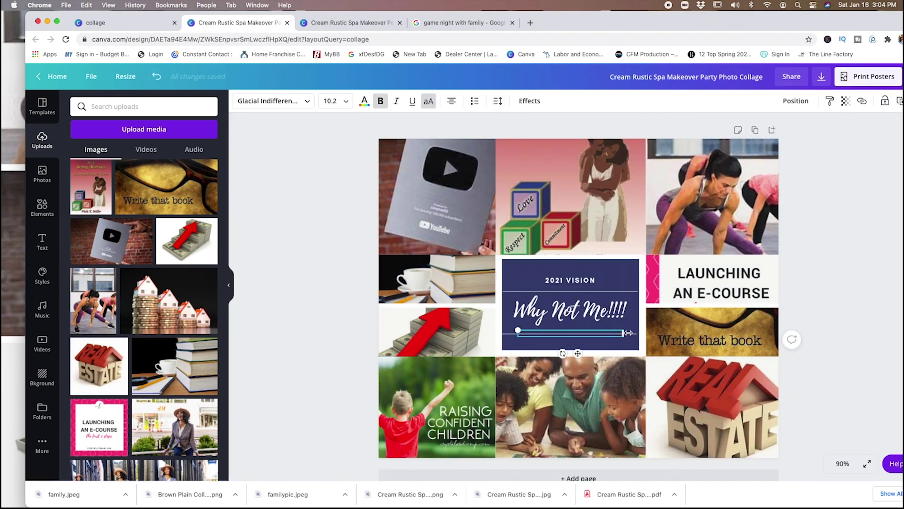
{"action": "left_click", "coordinate": [703, 278]}
{"action": "left_click", "coordinate": [867, 192]}
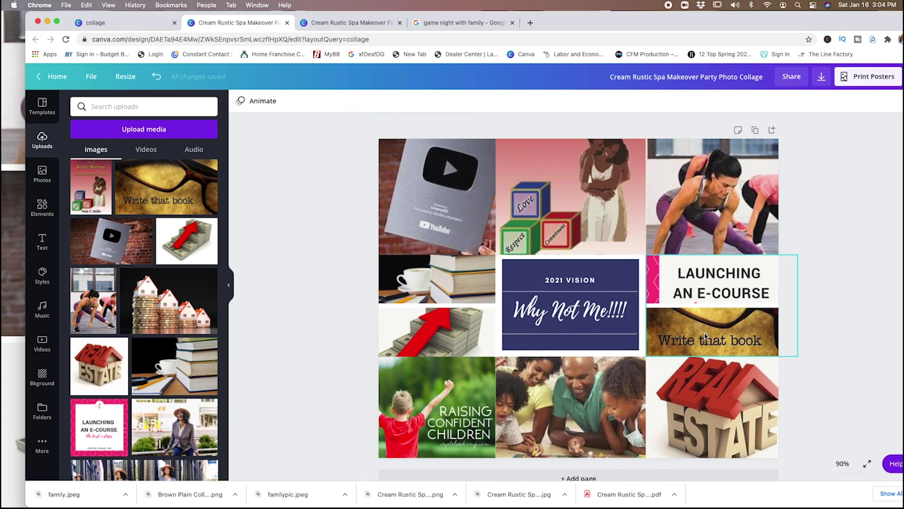
Download the collage as a PDF Print file and save it in the Downloads folder.
{"action": "left_click", "coordinate": [822, 79]}
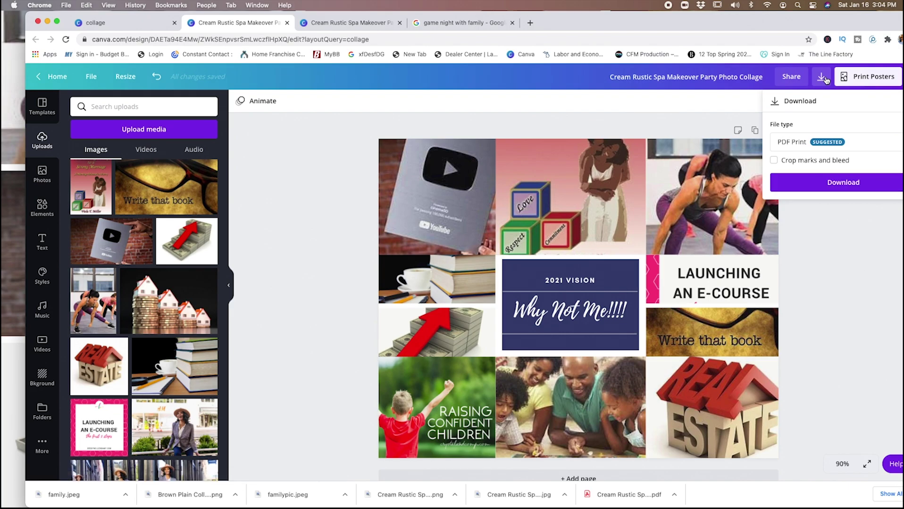
{"action": "left_click", "coordinate": [803, 183]}
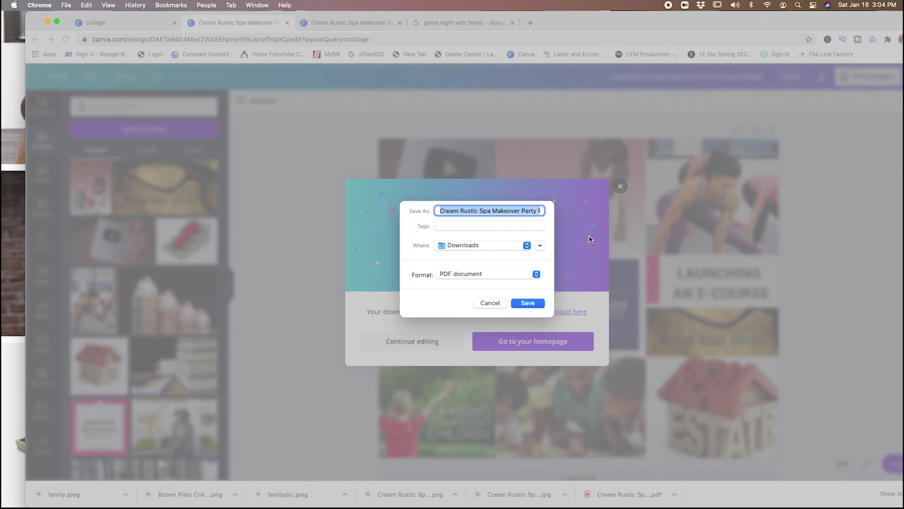
{"action": "left_click", "coordinate": [527, 302]}
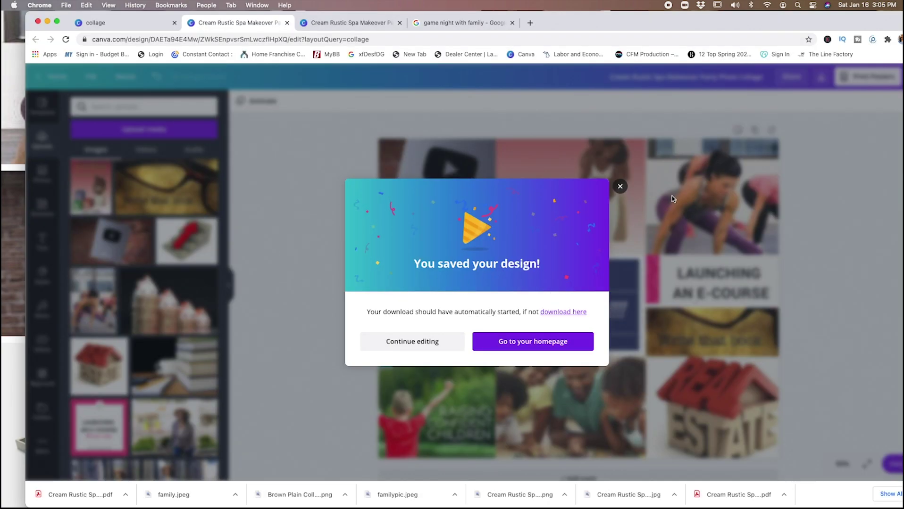
Switch to the macOS desktop and open the Desktop & Screen Saver settings in System Preferences.
{"action": "left_click", "coordinate": [12, 262]}
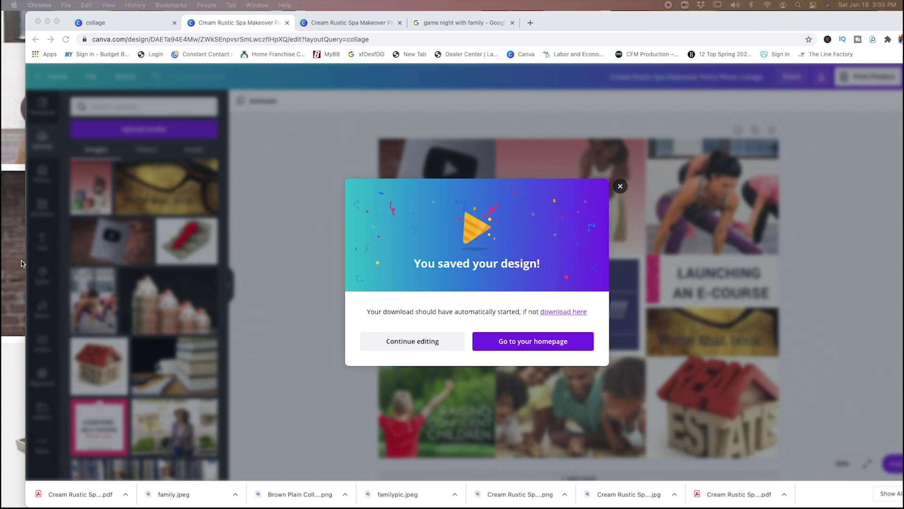
{"action": "left_click", "coordinate": [22, 260]}
{"action": "mouse_move", "coordinate": [430, 504]}
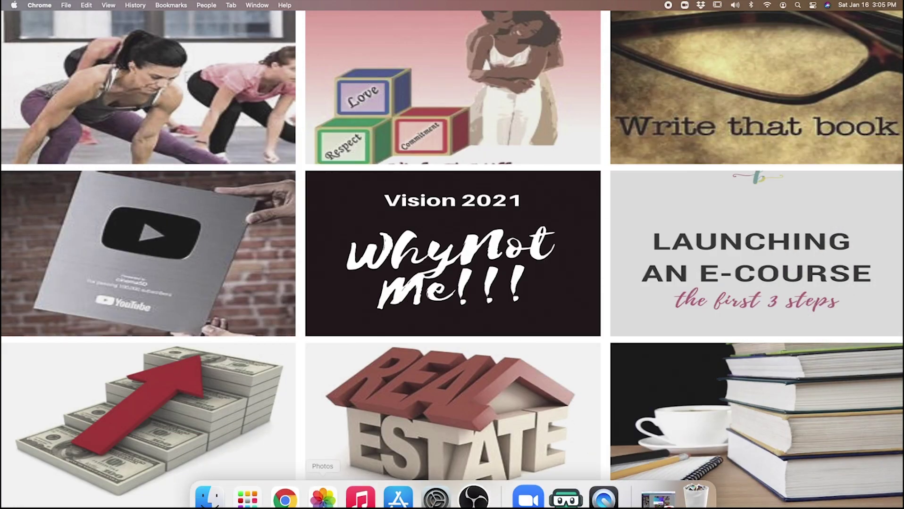
{"action": "left_click", "coordinate": [430, 486]}
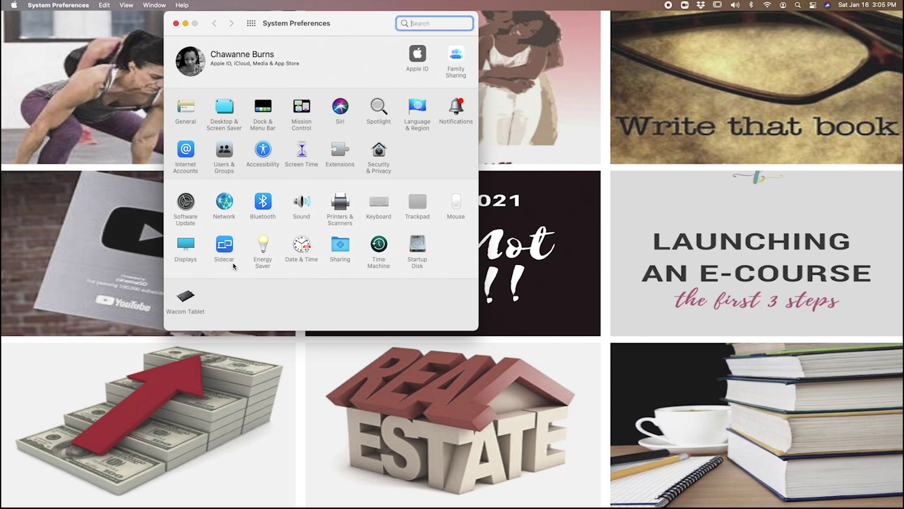
{"action": "left_click", "coordinate": [187, 206]}
{"action": "key", "text": "super+l"}
{"action": "left_click", "coordinate": [220, 109]}
{"action": "left_click", "coordinate": [227, 108]}
Set "Cream Rustic Spa Makeover Party Photo Collage.pdf" from Downloads as the secondary desktop's wallpaper and close System Preferences.
{"action": "left_click", "coordinate": [96, 345]}
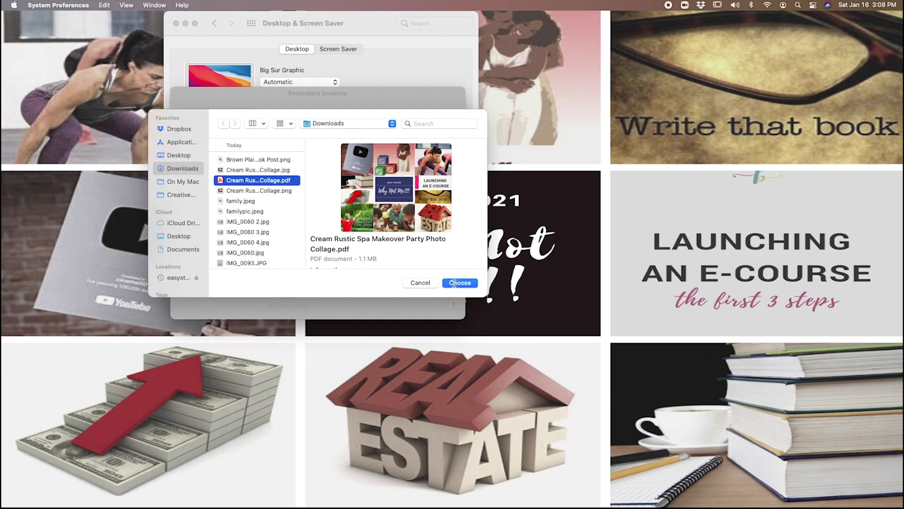
{"action": "left_click", "coordinate": [458, 284]}
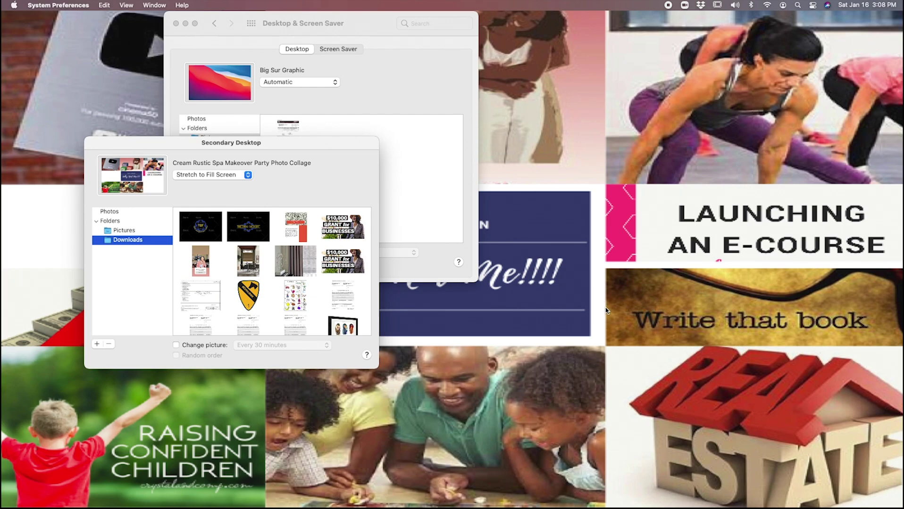
{"action": "scroll", "coordinate": [191, 303], "scroll_direction": "down", "scroll_amount": 1}
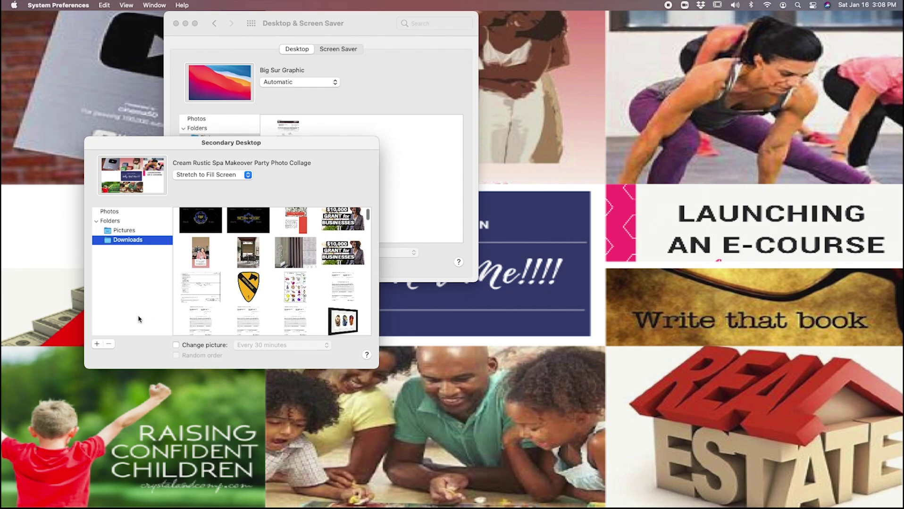
{"action": "left_click", "coordinate": [175, 23]}
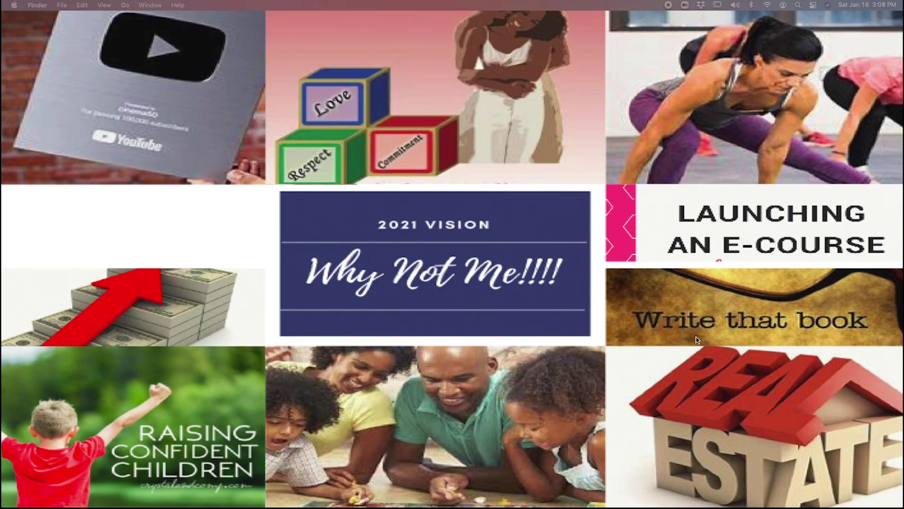